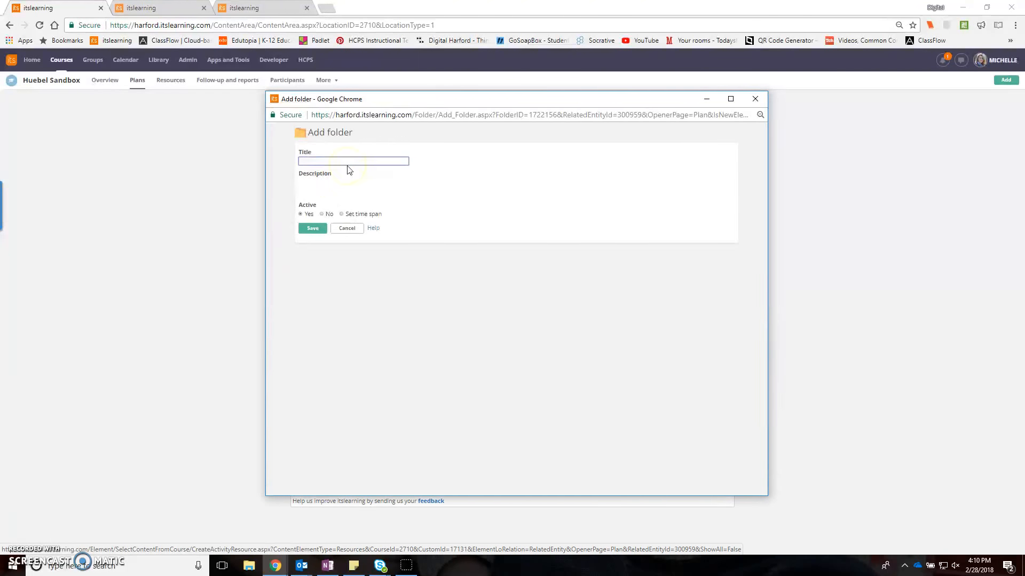
- Title the new folder "Native American Project", leave its description empty, and save it
{"action": "type", "text": "N"}
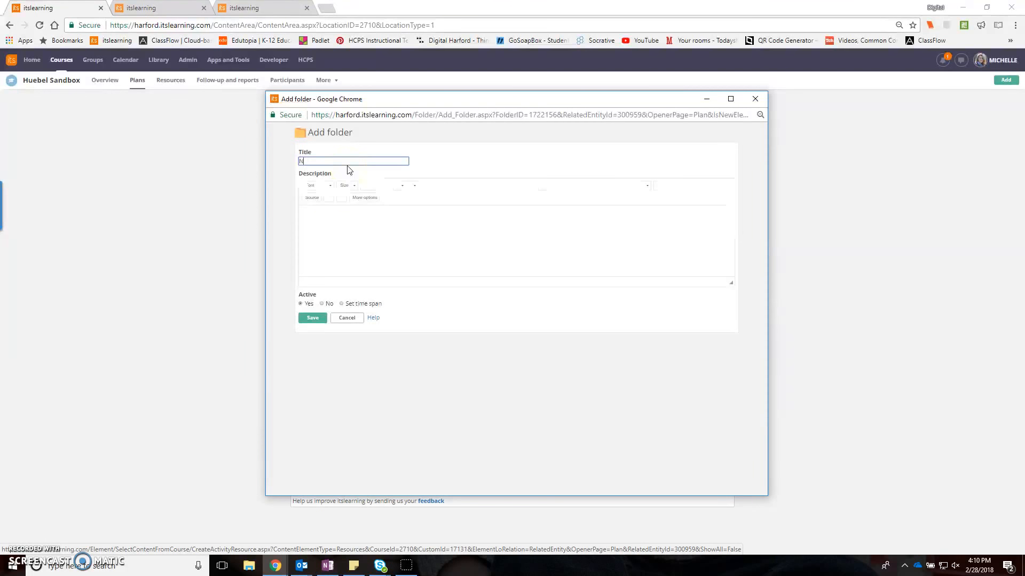
{"action": "type", "text": "ative American Project"}
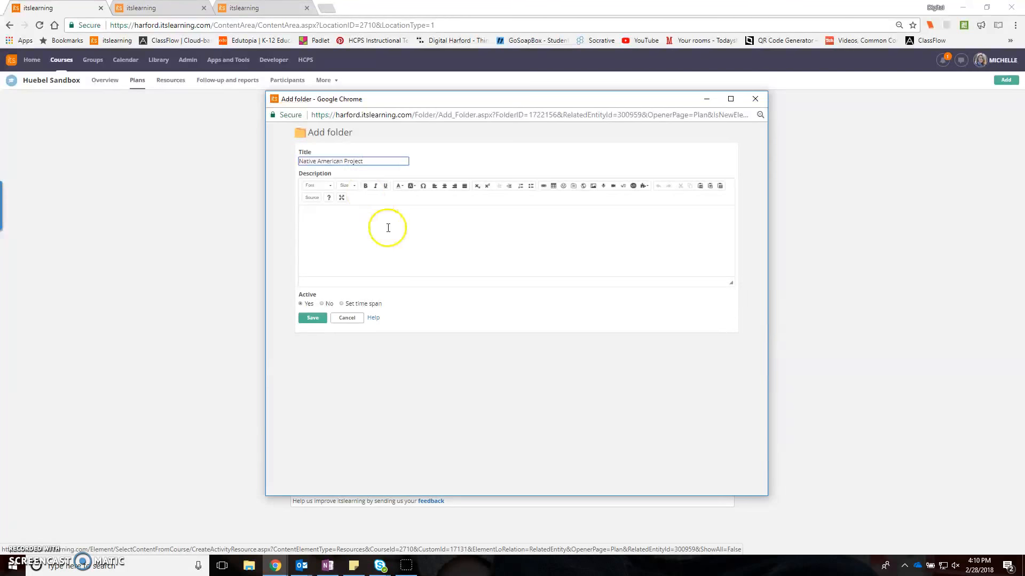
{"action": "left_click", "coordinate": [388, 228]}
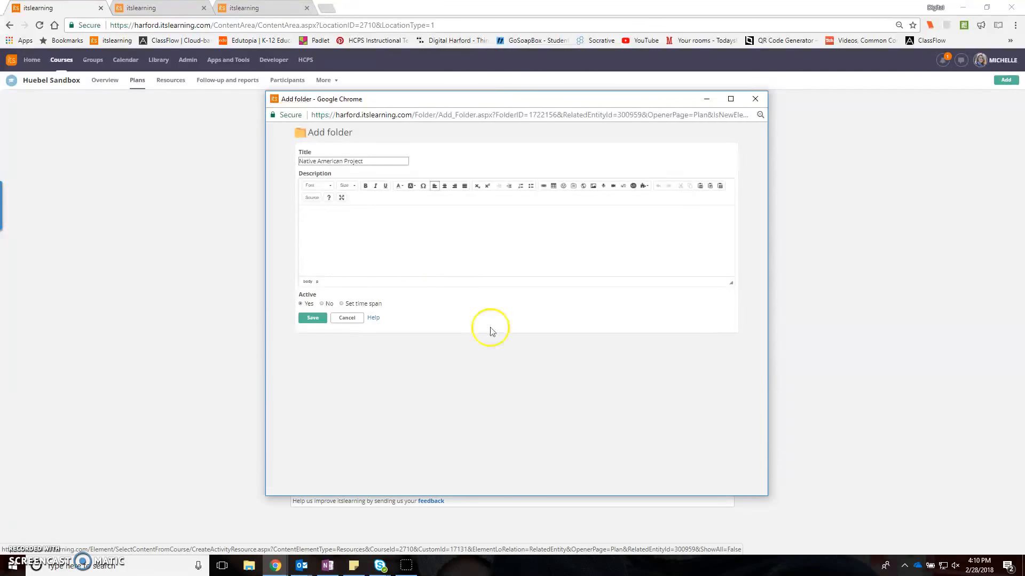
{"action": "left_click", "coordinate": [314, 318]}
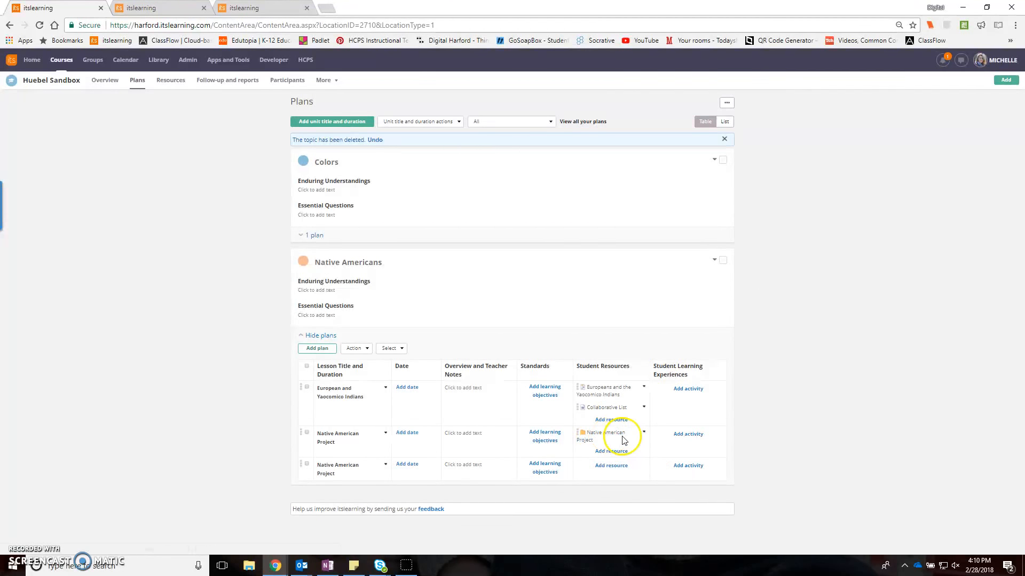
- Open the Native American Project folder's permissions for who may add new elements and list the individual participants
{"action": "left_click", "coordinate": [612, 435]}
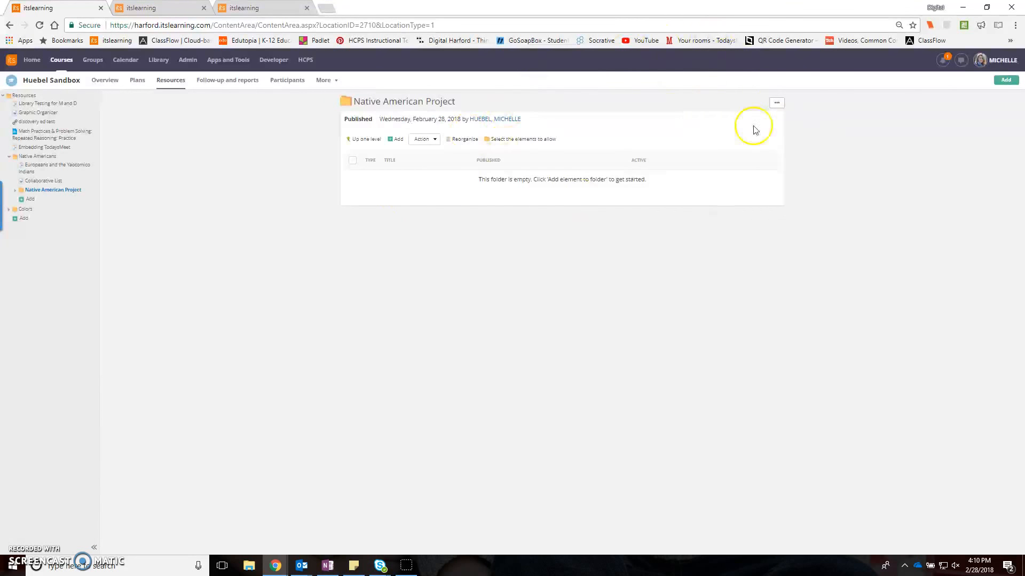
{"action": "left_click", "coordinate": [777, 104]}
{"action": "left_click", "coordinate": [772, 118]}
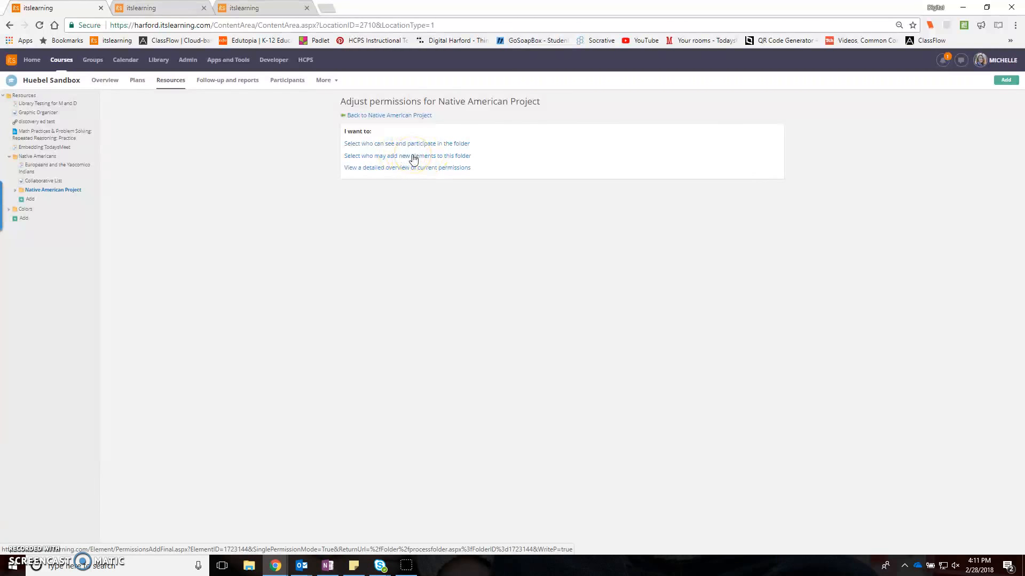
{"action": "left_click", "coordinate": [413, 157]}
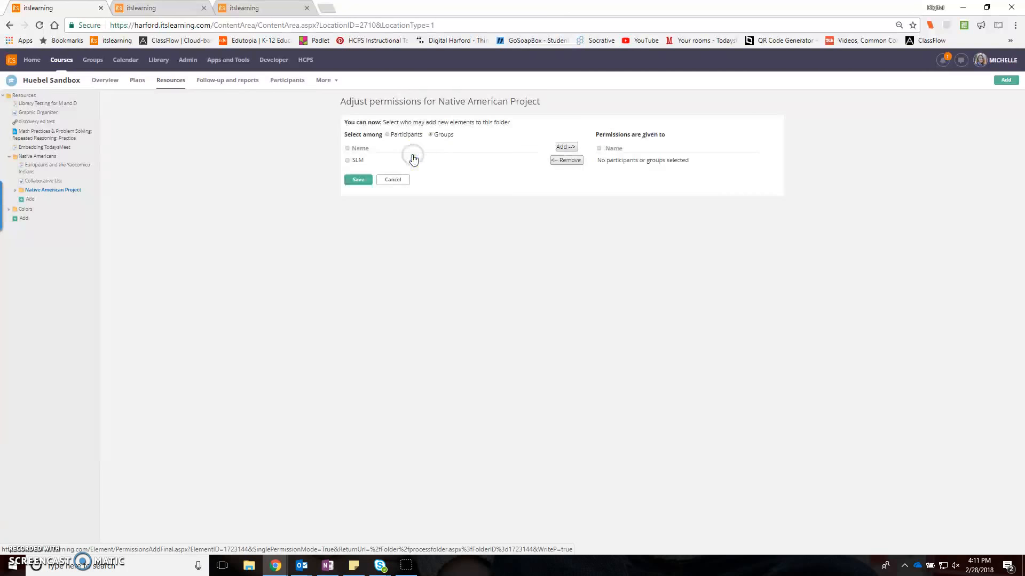
{"action": "left_click", "coordinate": [388, 135]}
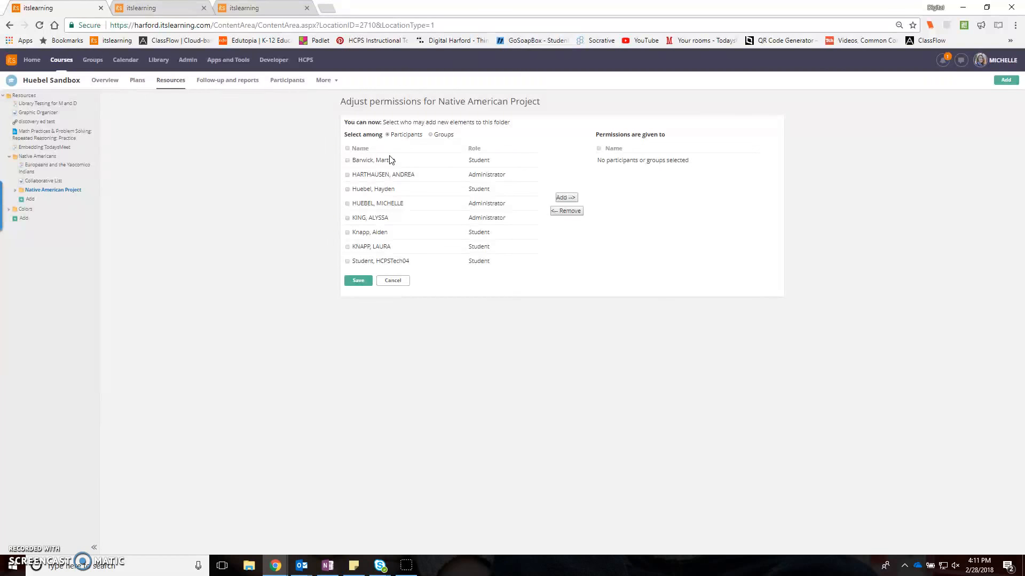
- Grant all five participants with the Student role permission to add elements to the folder, and save the permissions
{"action": "left_click", "coordinate": [347, 161]}
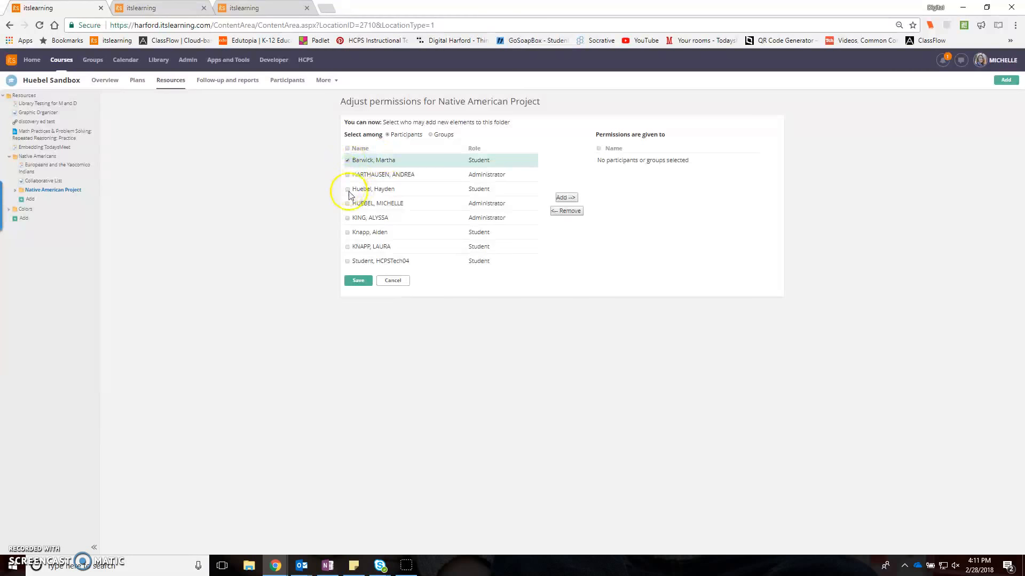
{"action": "left_click", "coordinate": [348, 190]}
{"action": "left_click", "coordinate": [347, 233]}
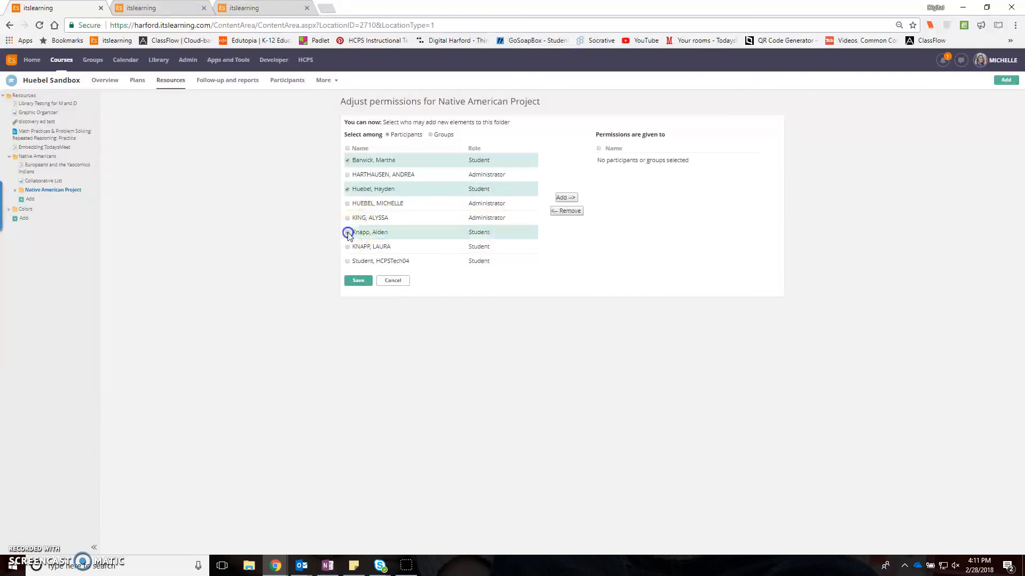
{"action": "left_click", "coordinate": [348, 247]}
{"action": "left_click", "coordinate": [347, 261]}
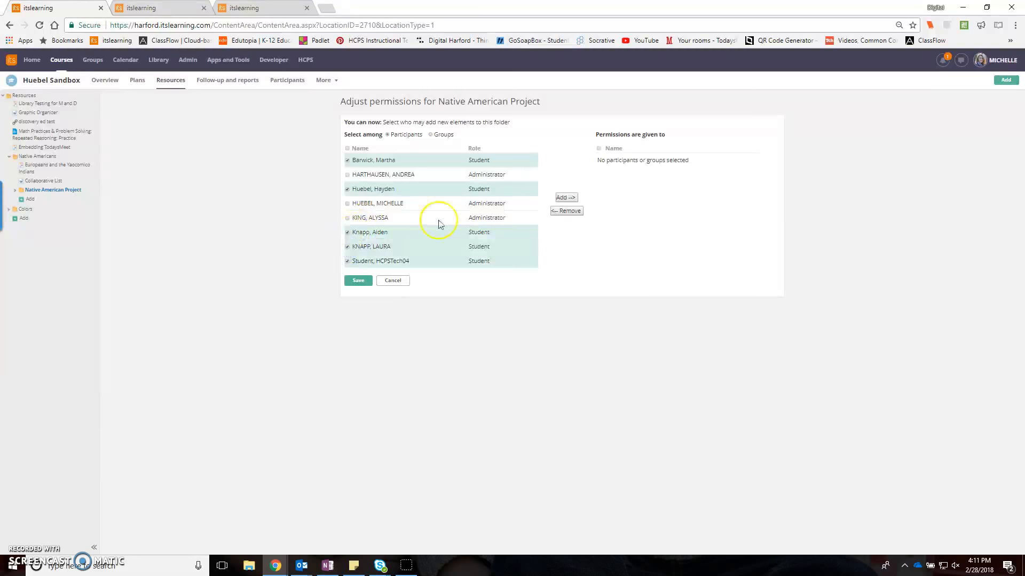
{"action": "left_click", "coordinate": [570, 199]}
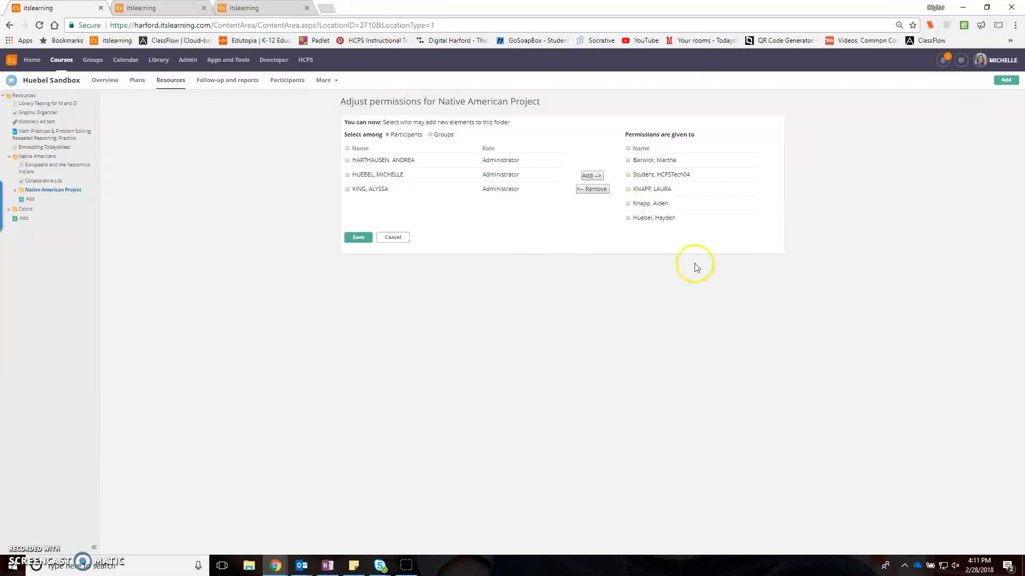
{"action": "left_click", "coordinate": [351, 238]}
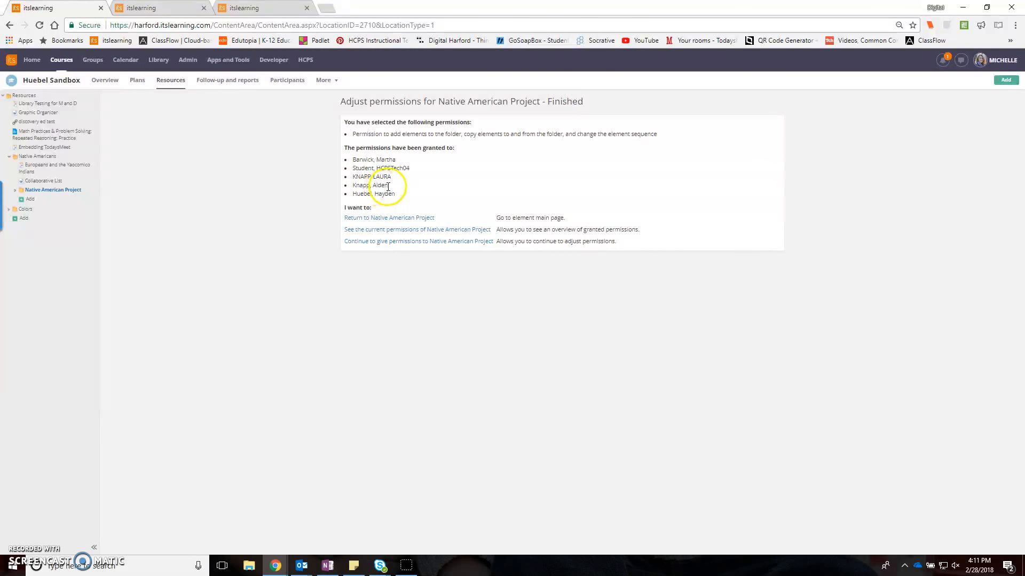
- Return to the Native American Project folder and review the element types that can be added to it
{"action": "left_click", "coordinate": [400, 218]}
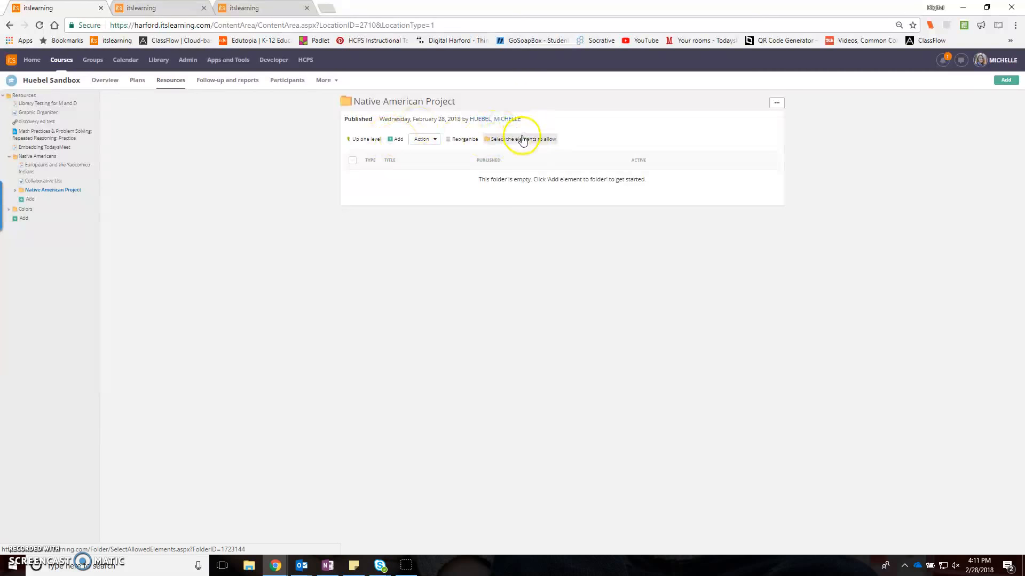
{"action": "left_click", "coordinate": [393, 142]}
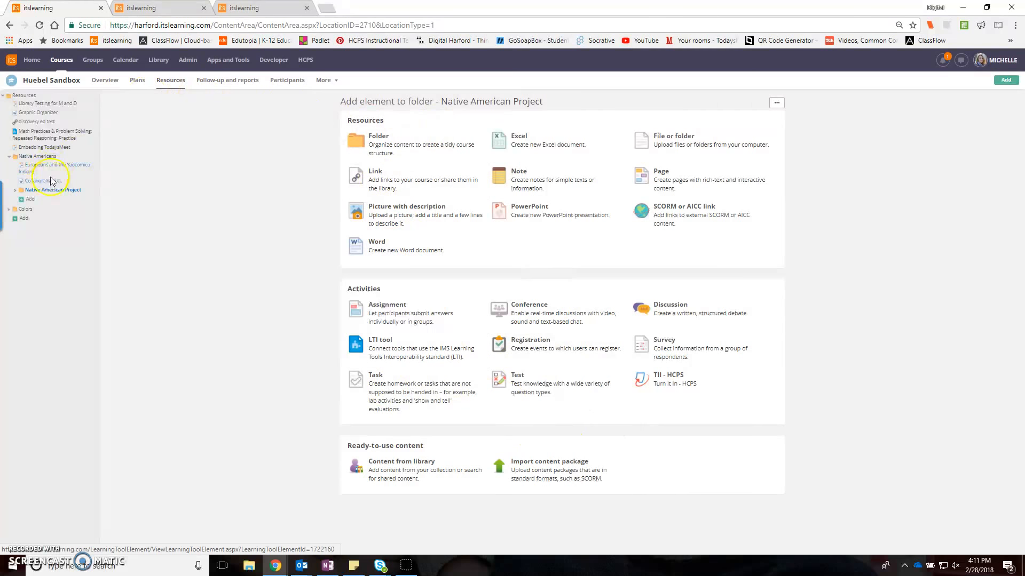
{"action": "left_click", "coordinate": [62, 191]}
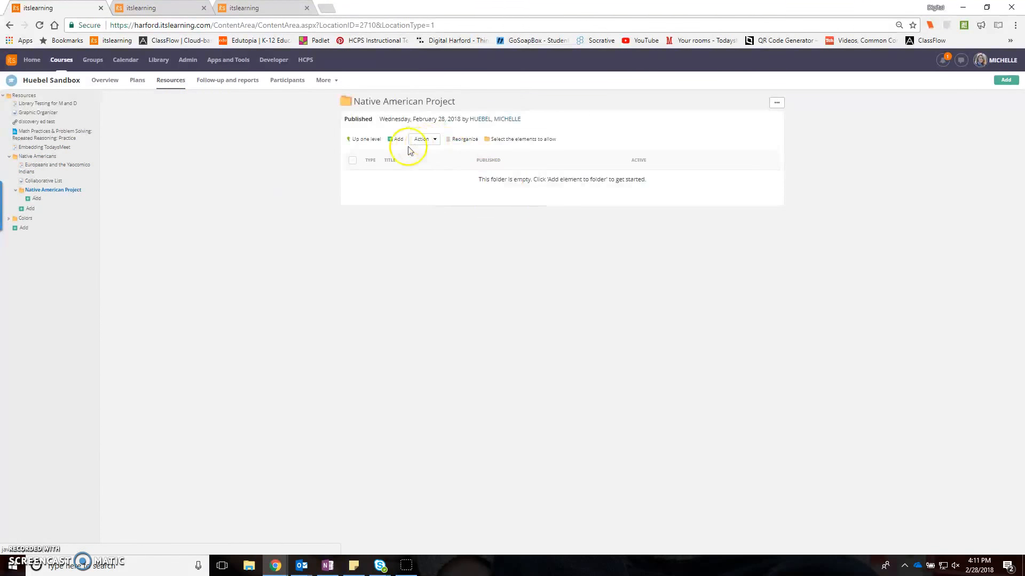
- Restrict the folder's allowed elements to Note, Page, Picture with description, PowerPoint and Word, save, and check the add options
{"action": "left_click", "coordinate": [532, 141]}
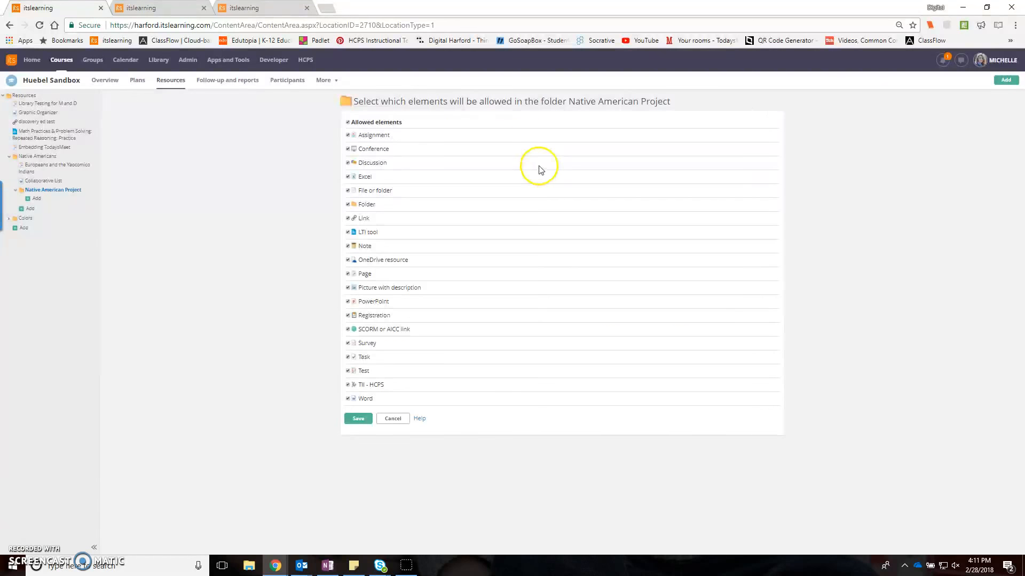
{"action": "left_click", "coordinate": [348, 124]}
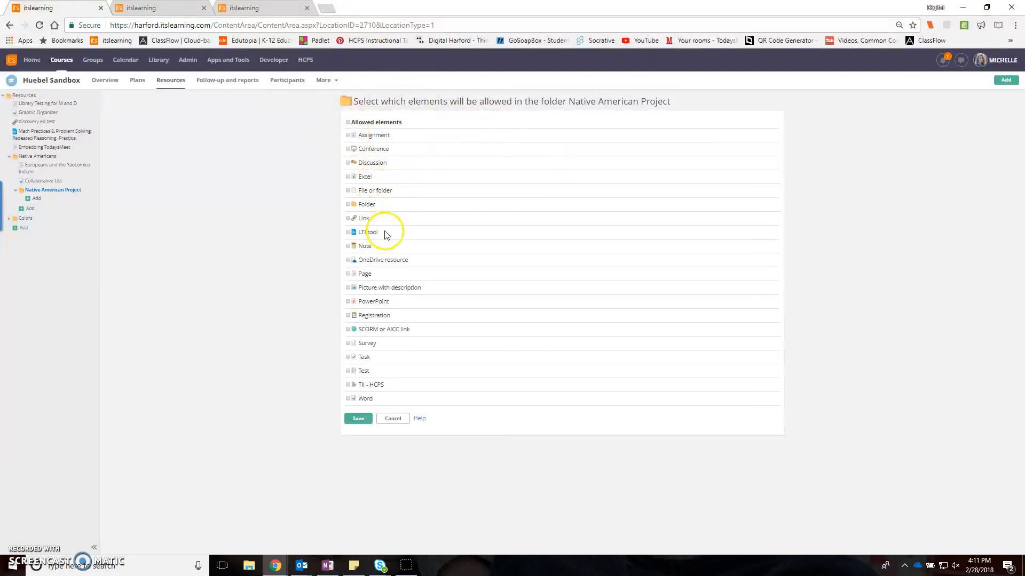
{"action": "left_click", "coordinate": [348, 247]}
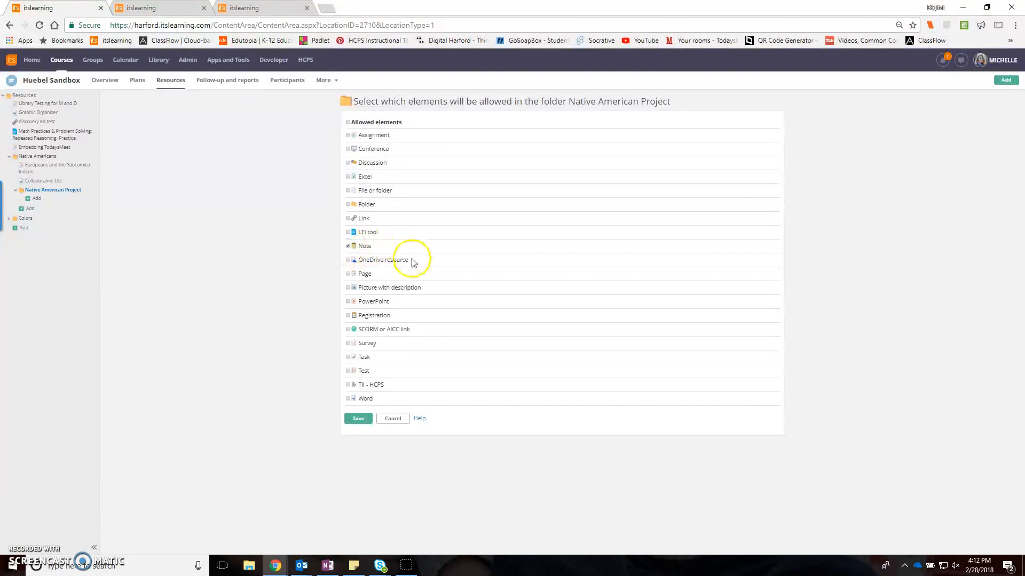
{"action": "left_click", "coordinate": [348, 274]}
{"action": "left_click", "coordinate": [348, 302]}
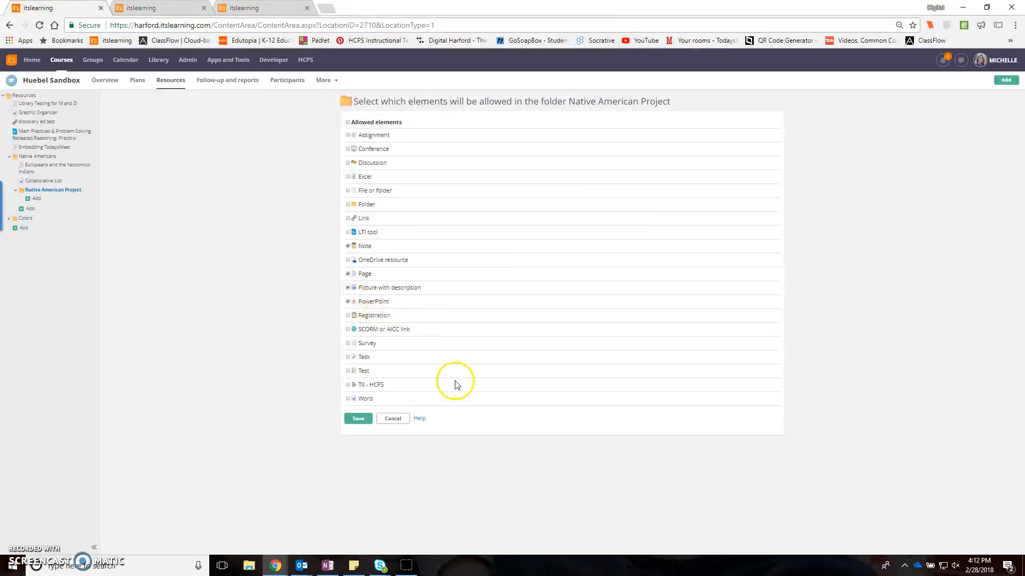
{"action": "left_click", "coordinate": [348, 398]}
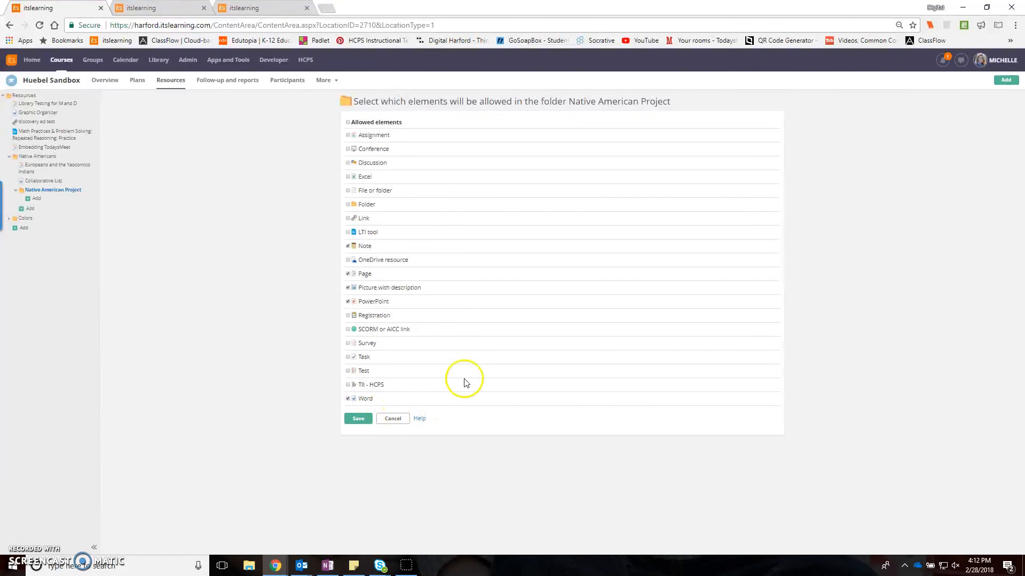
{"action": "left_click", "coordinate": [358, 420]}
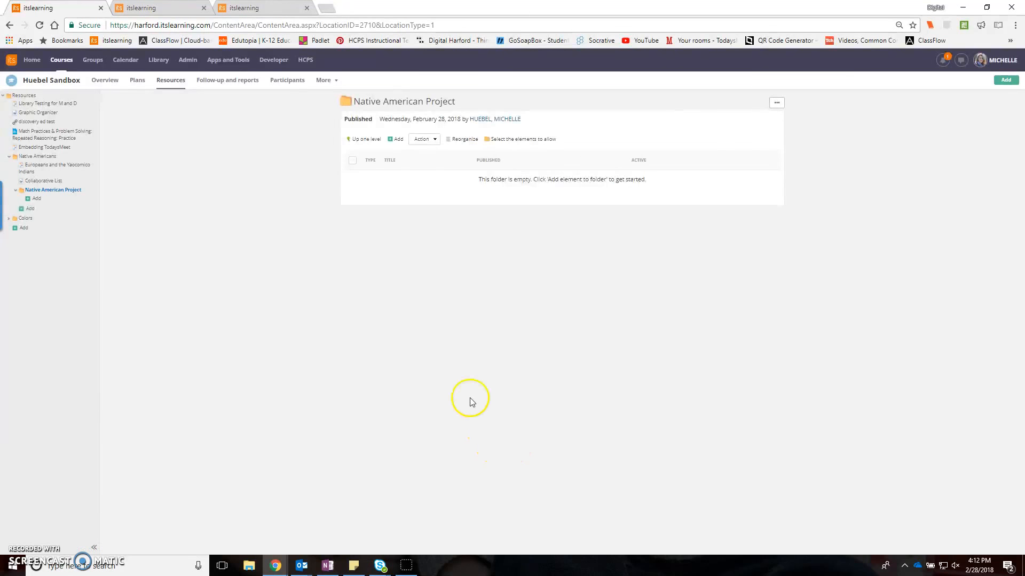
{"action": "left_click", "coordinate": [395, 139]}
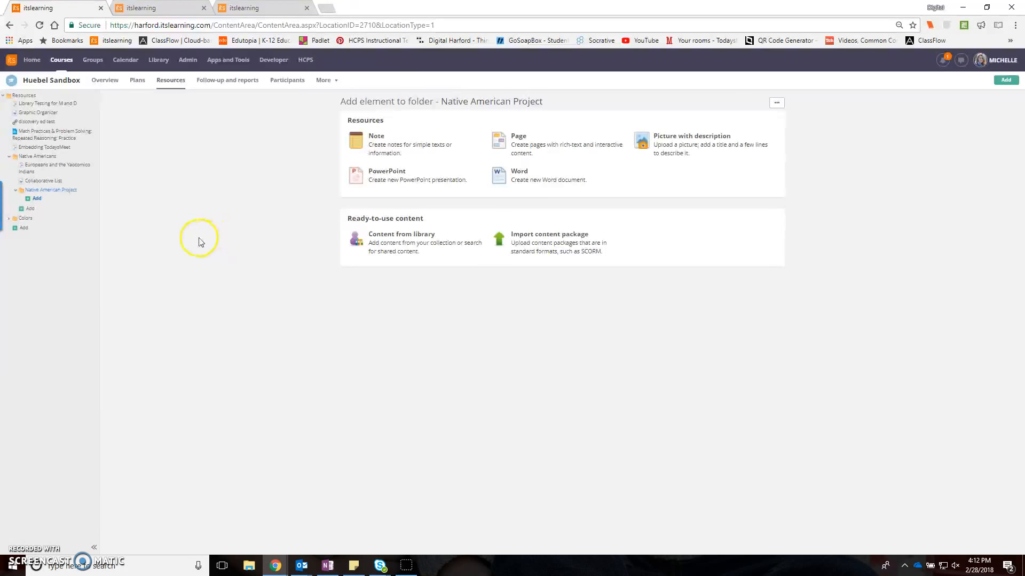
- Switch to the Reading 4 course's Hero Project and examine the Christopher Reeve folder's options and addable element types
{"action": "left_click", "coordinate": [165, 10]}
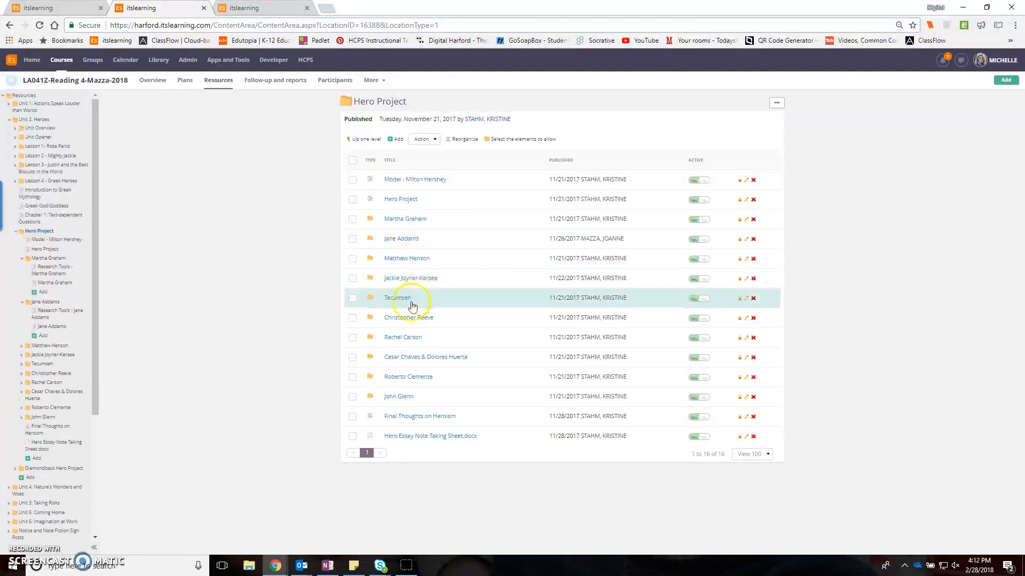
{"action": "left_click", "coordinate": [421, 318]}
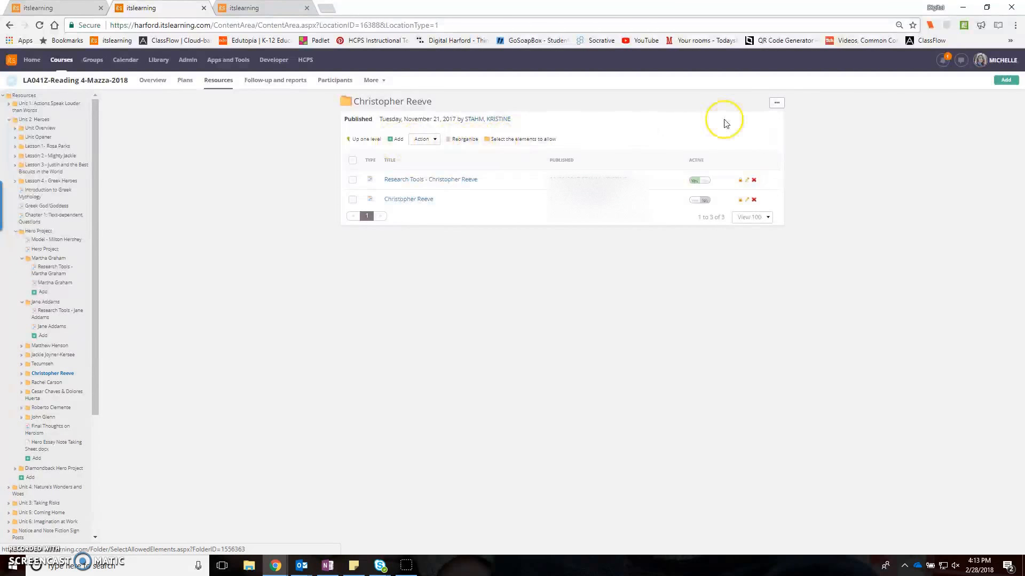
{"action": "left_click", "coordinate": [776, 104]}
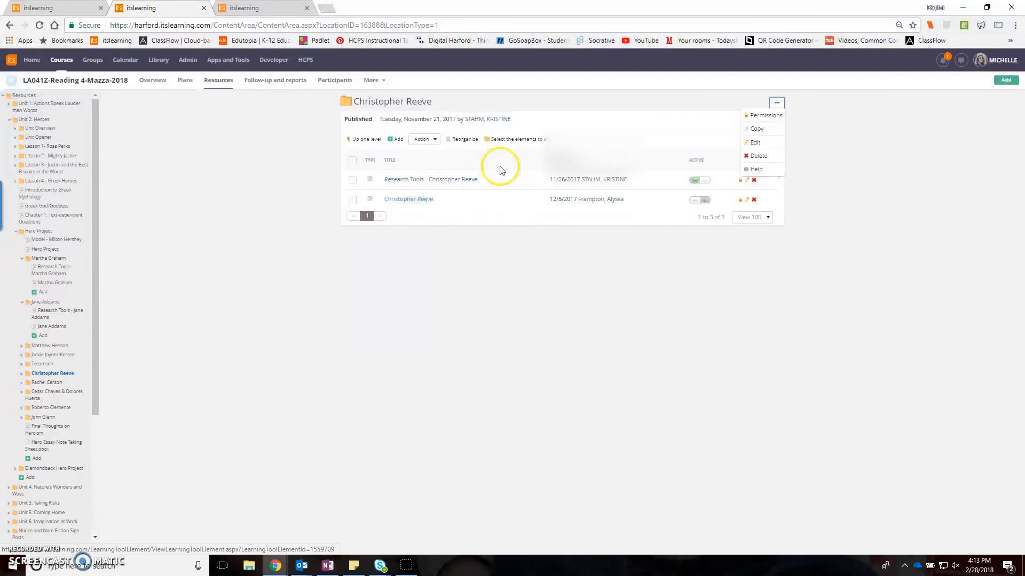
{"action": "left_click", "coordinate": [395, 140]}
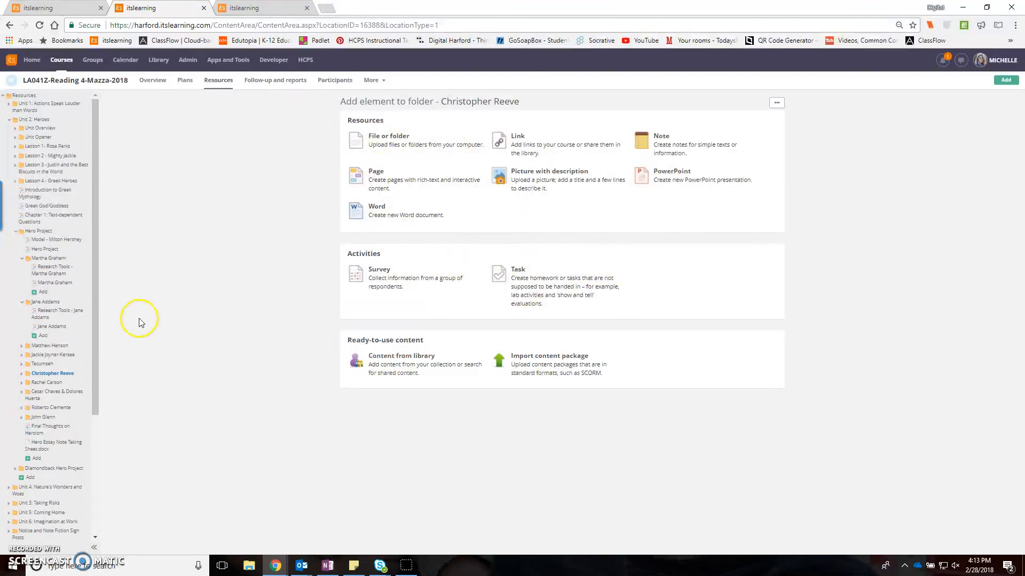
{"action": "left_click", "coordinate": [63, 377]}
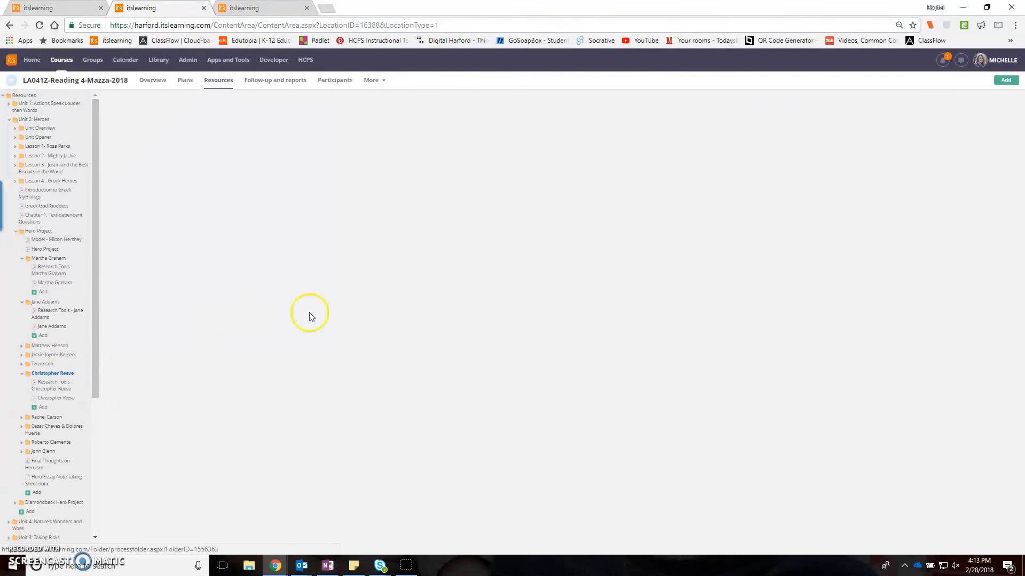
- Read through the Christopher Reeve and Jane Addams hero pages in the Hero Project
{"action": "left_click", "coordinate": [420, 200]}
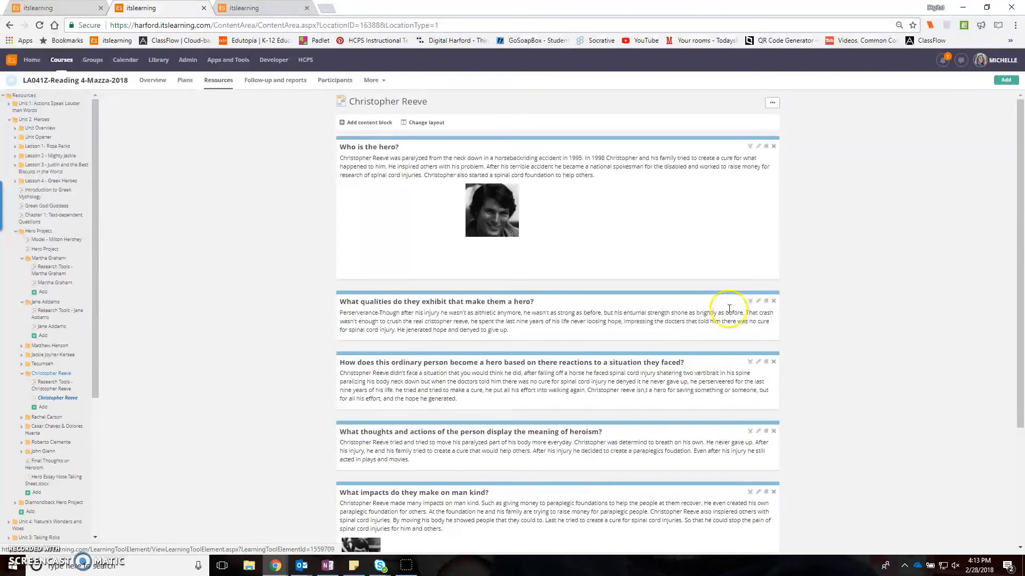
{"action": "scroll", "coordinate": [539, 323], "scroll_direction": "down", "scroll_amount": 3}
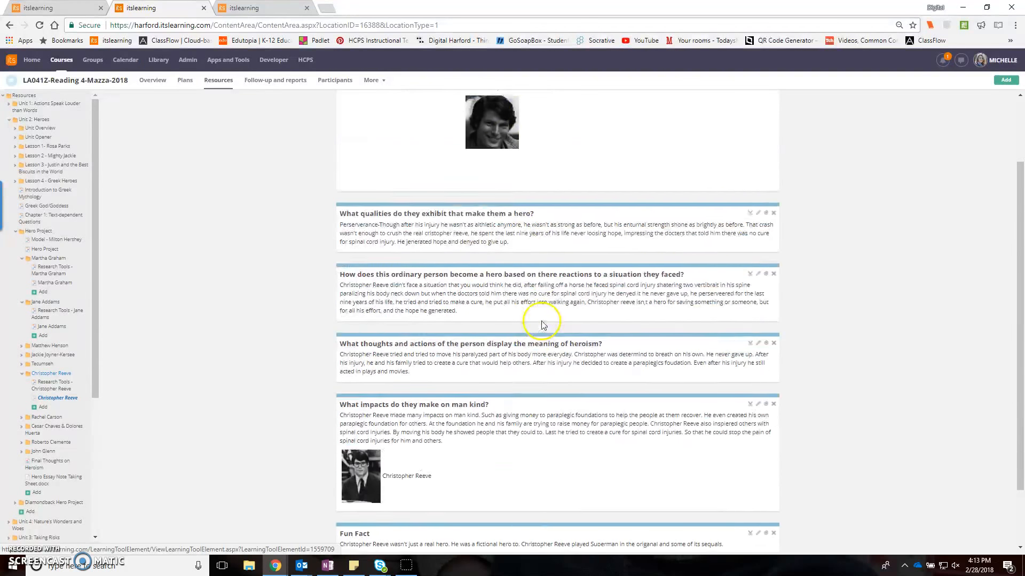
{"action": "scroll", "coordinate": [539, 324], "scroll_direction": "up", "scroll_amount": 3}
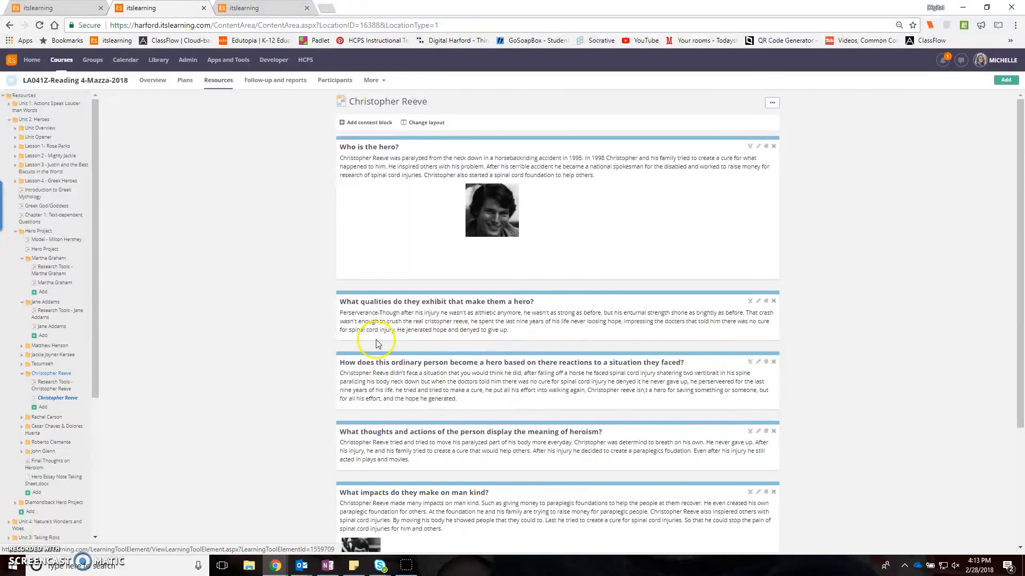
{"action": "left_click", "coordinate": [58, 327]}
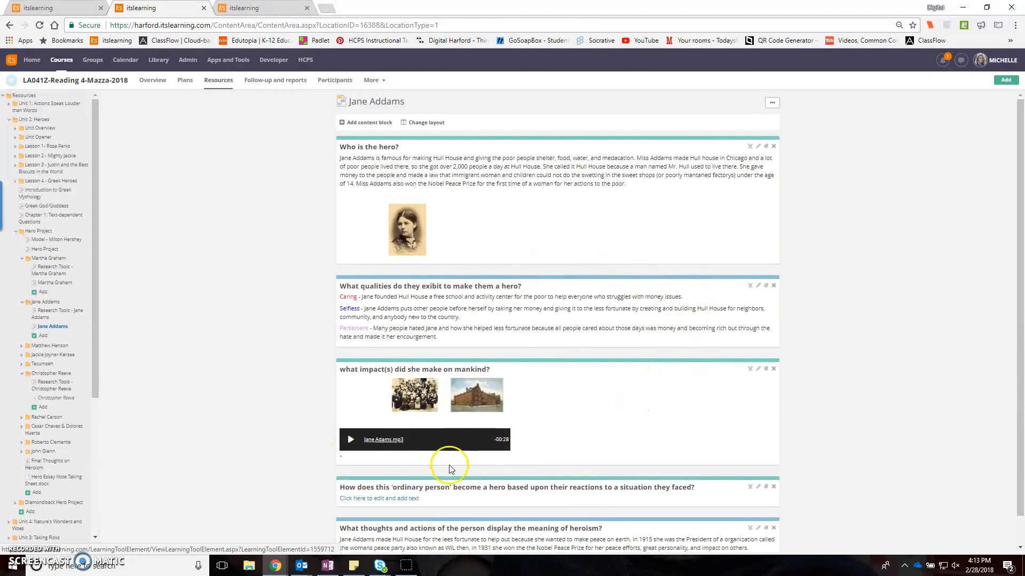
{"action": "scroll", "coordinate": [499, 504], "scroll_direction": "down", "scroll_amount": 1}
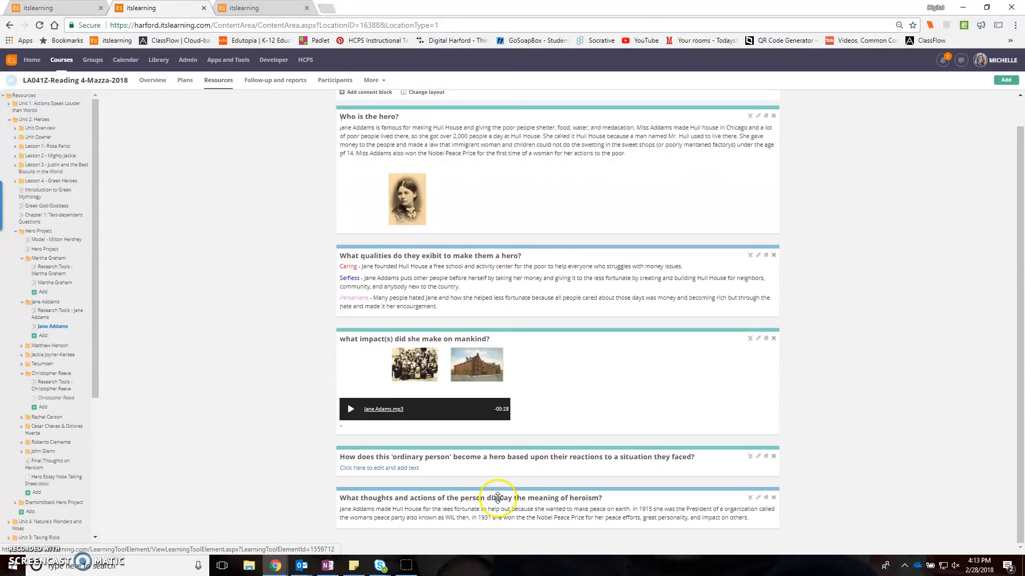
{"action": "scroll", "coordinate": [496, 423], "scroll_direction": "up", "scroll_amount": 1}
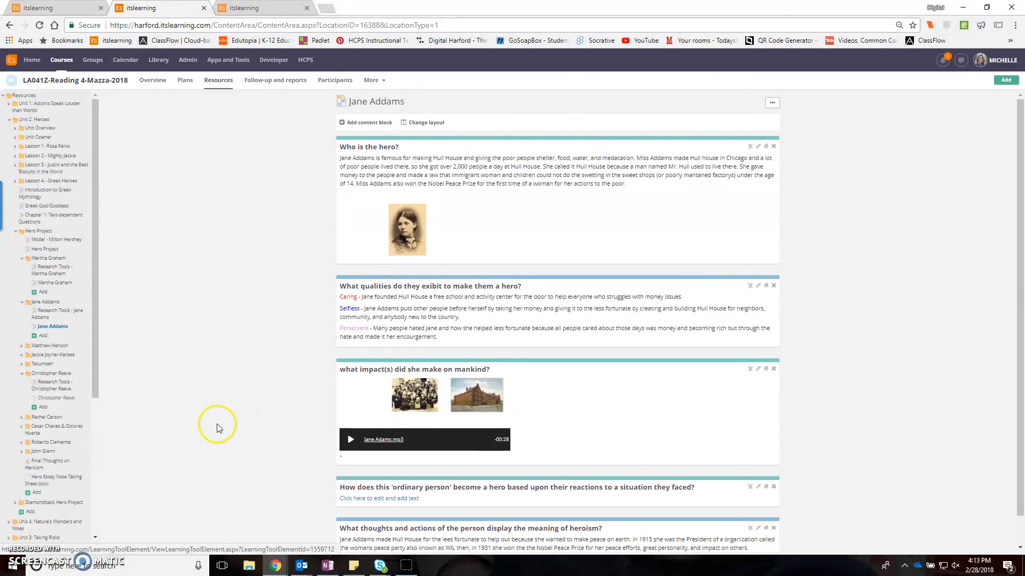
- Read through the Roberto Clemente hero page in the Hero Project's Roberto Clemente folder
{"action": "left_click", "coordinate": [50, 442]}
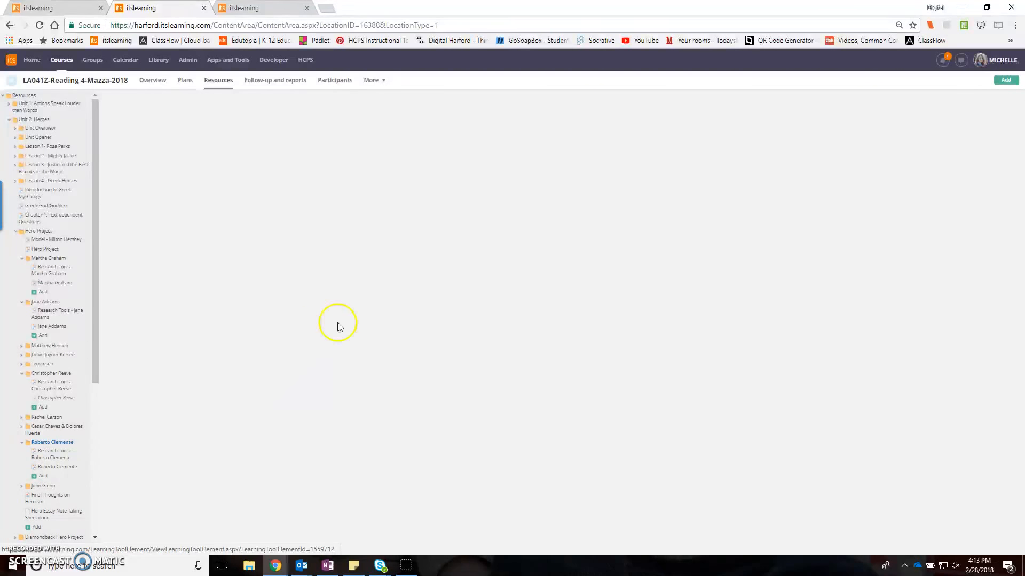
{"action": "left_click", "coordinate": [426, 202]}
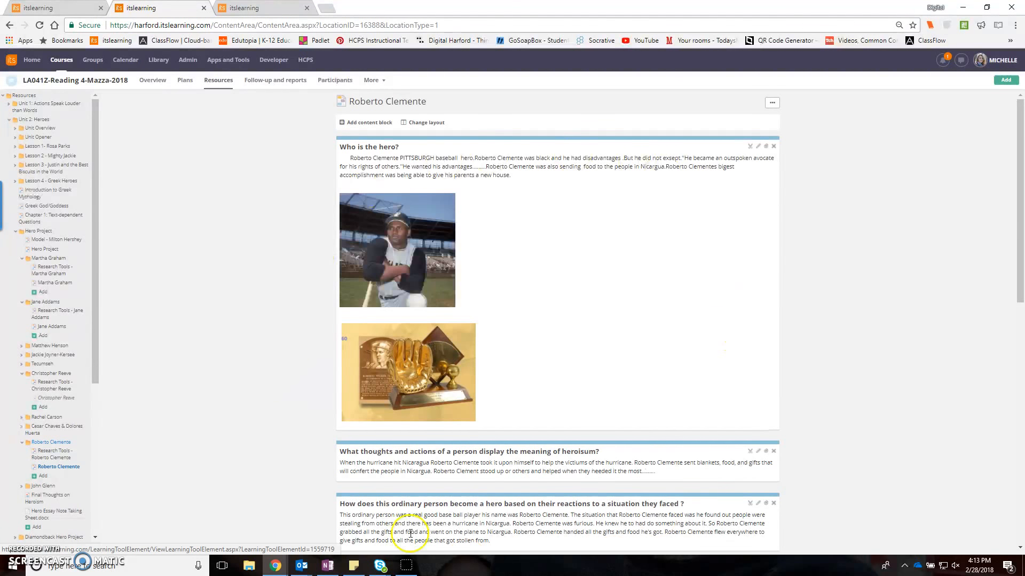
{"action": "scroll", "coordinate": [660, 474], "scroll_direction": "down", "scroll_amount": 2}
{"action": "scroll", "coordinate": [660, 474], "scroll_direction": "down", "scroll_amount": 6}
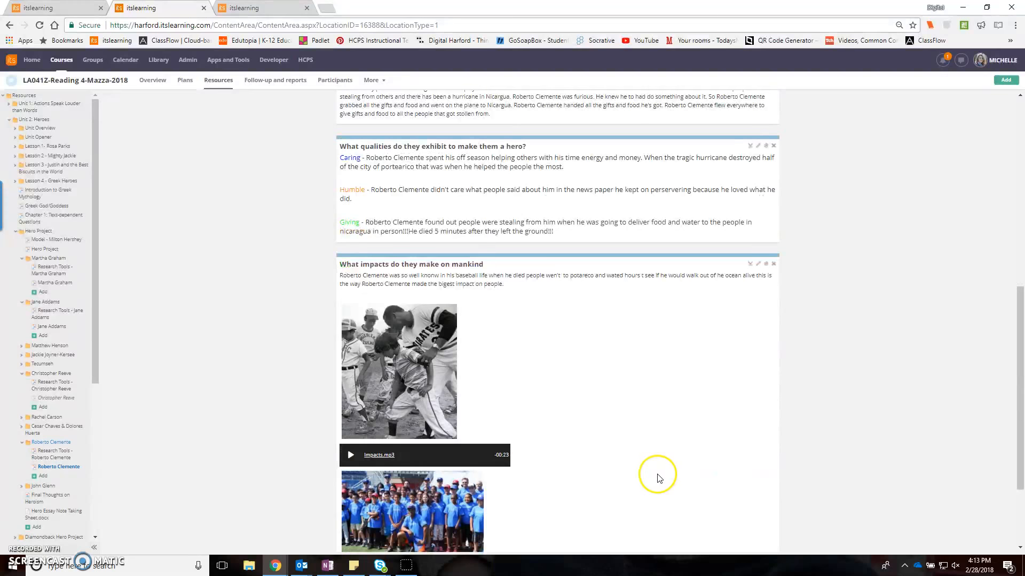
{"action": "scroll", "coordinate": [651, 478], "scroll_direction": "down", "scroll_amount": 2}
{"action": "scroll", "coordinate": [619, 481], "scroll_direction": "up", "scroll_amount": 10}
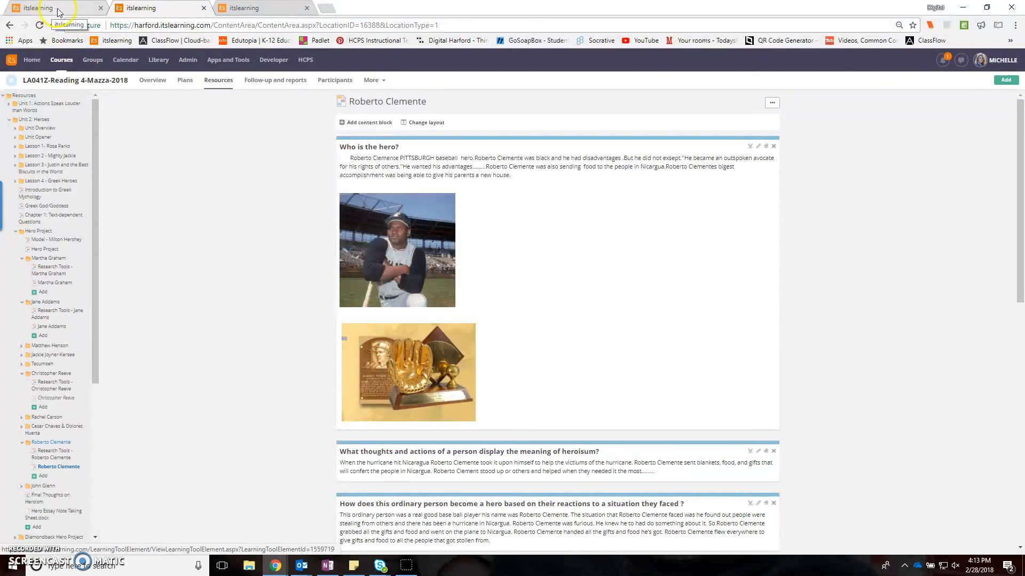
- Return to the Huebel Sandbox plans and add a new page titled Shawnees as a resource for the second Native American Project lesson
{"action": "left_click", "coordinate": [90, 11]}
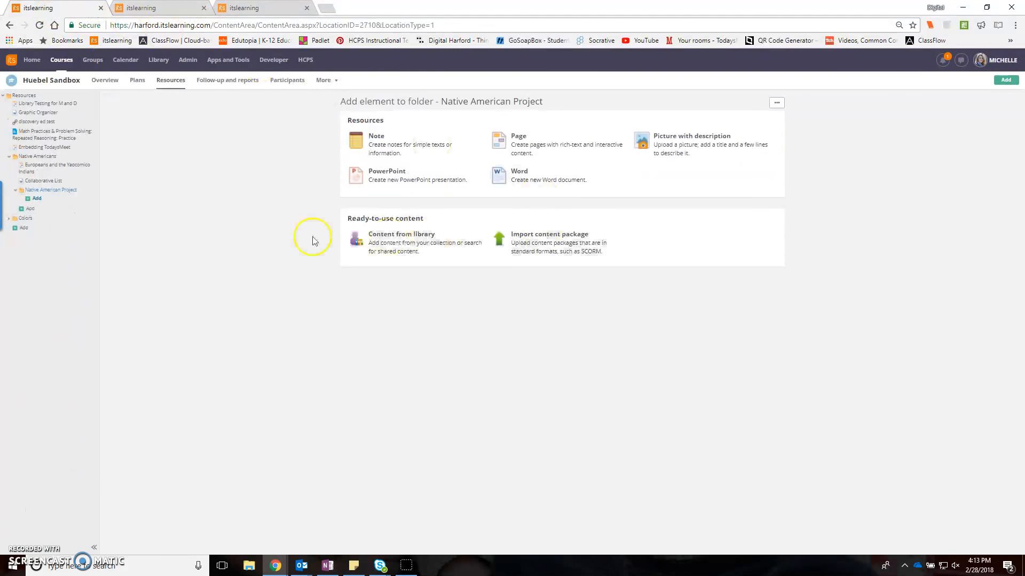
{"action": "left_click", "coordinate": [137, 79]}
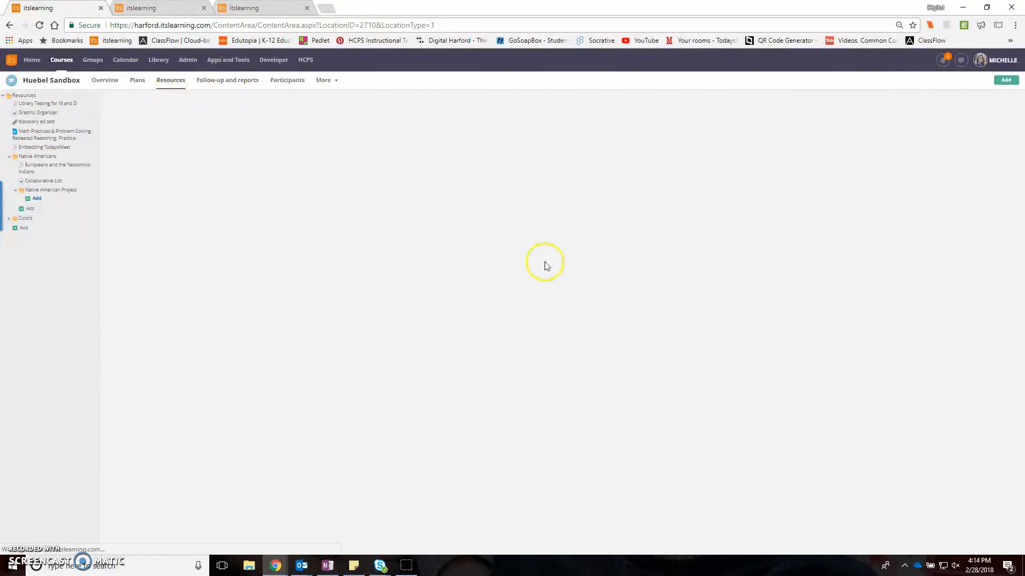
{"action": "left_click", "coordinate": [318, 320]}
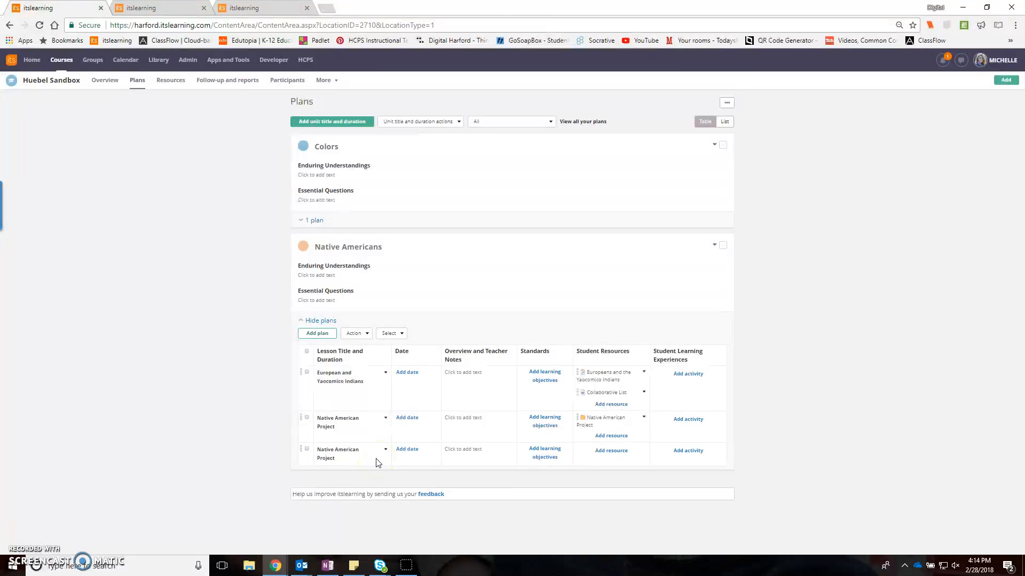
{"action": "left_click", "coordinate": [614, 451]}
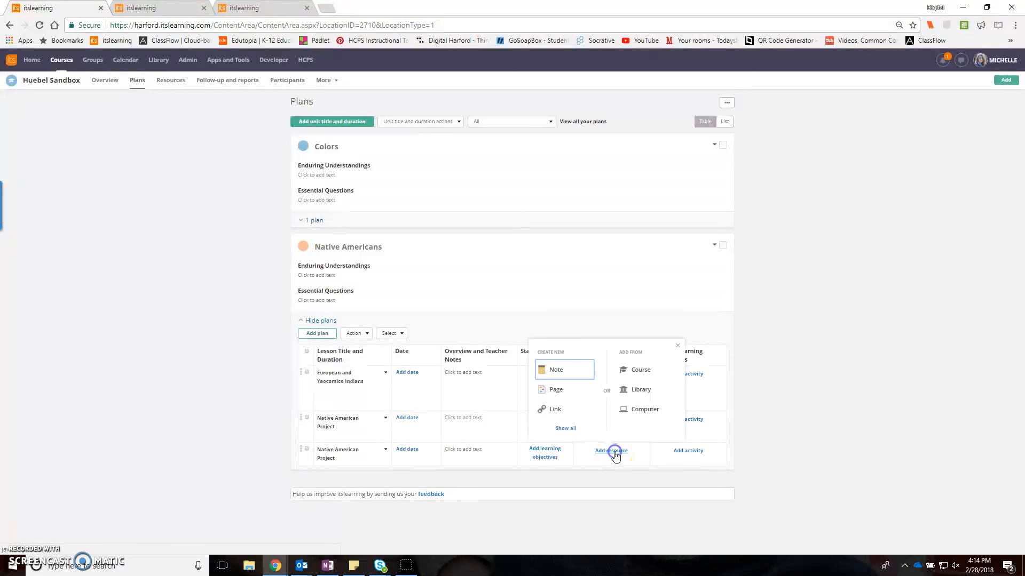
{"action": "left_click", "coordinate": [555, 391]}
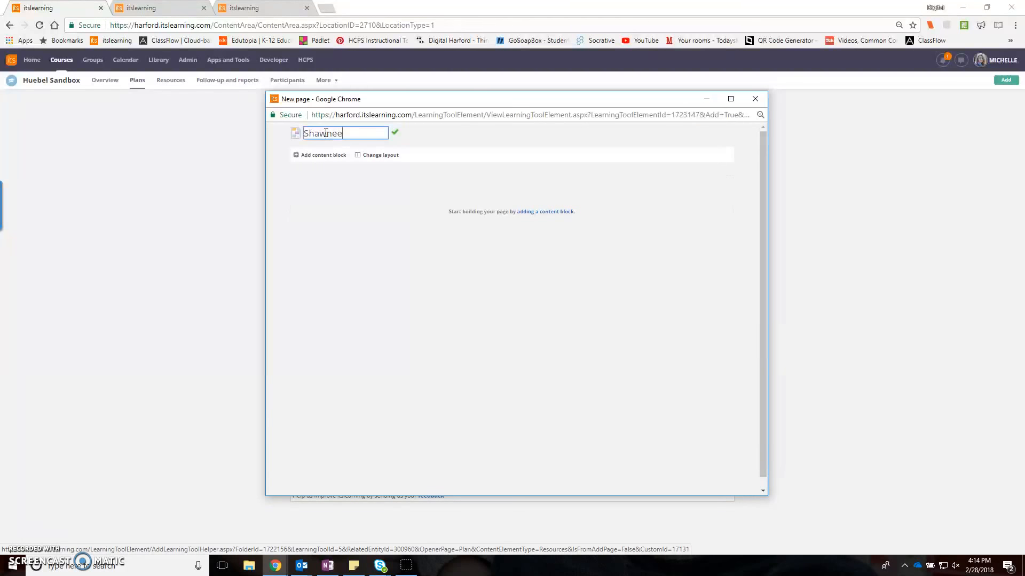
{"action": "left_click", "coordinate": [392, 134]}
{"action": "left_click", "coordinate": [754, 100]}
- Add another new page titled Susquehannocks to the same lesson's student resources
{"action": "left_click", "coordinate": [611, 462]}
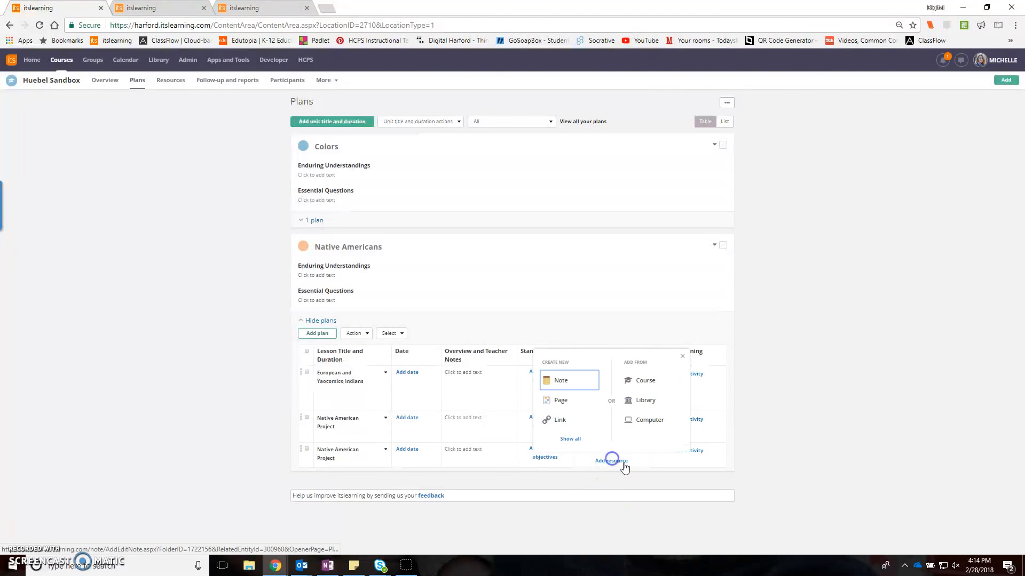
{"action": "left_click", "coordinate": [561, 401]}
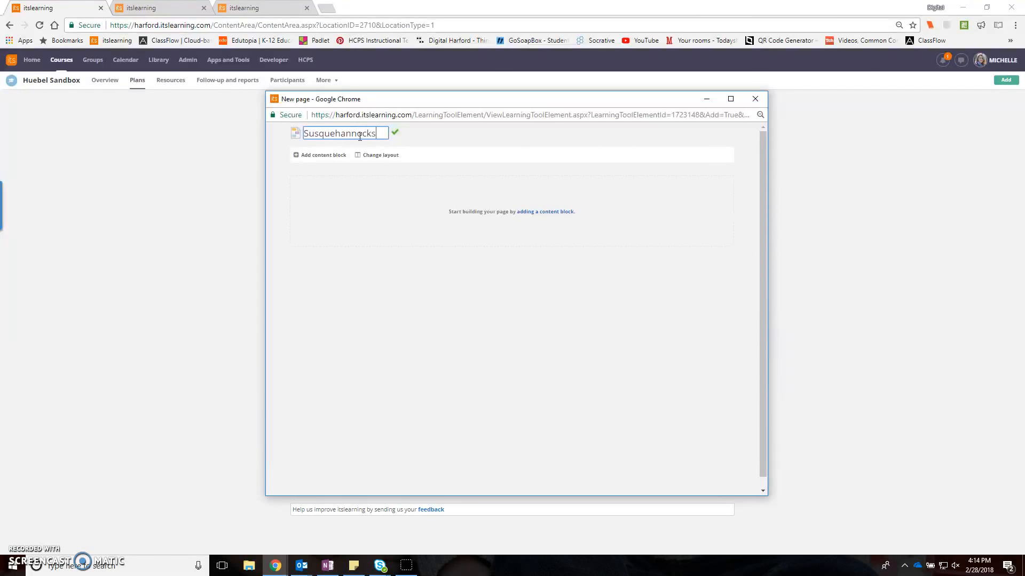
{"action": "left_click", "coordinate": [400, 134]}
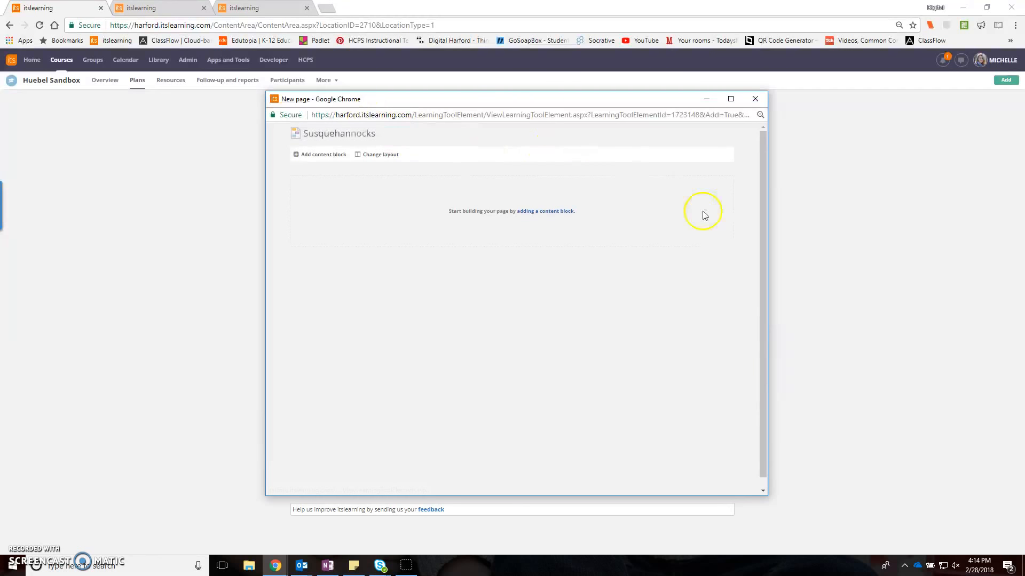
{"action": "left_click", "coordinate": [755, 98]}
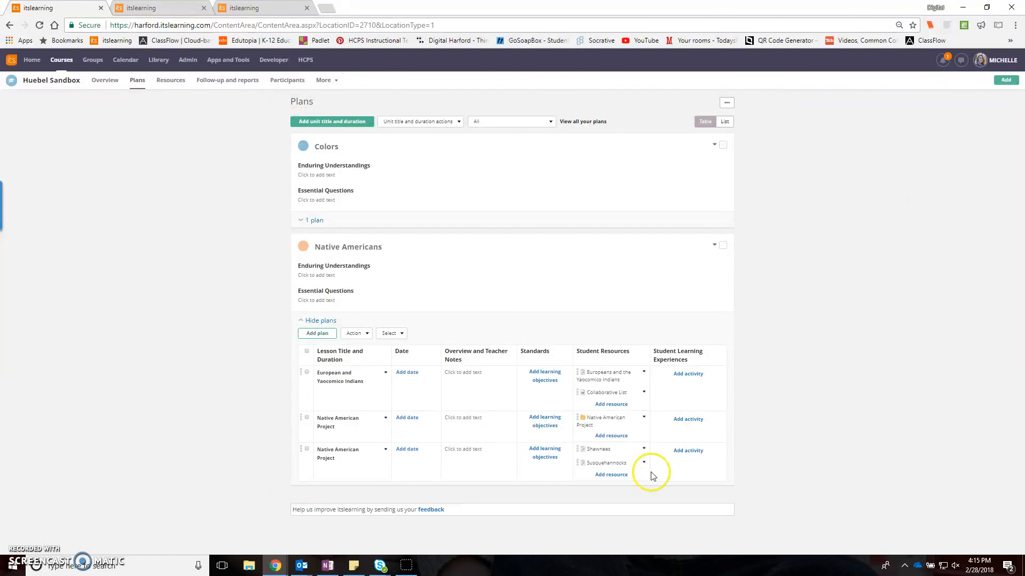
- Grant the first two students in the participant list permission to edit the Shawnees page and save
{"action": "left_click", "coordinate": [599, 450]}
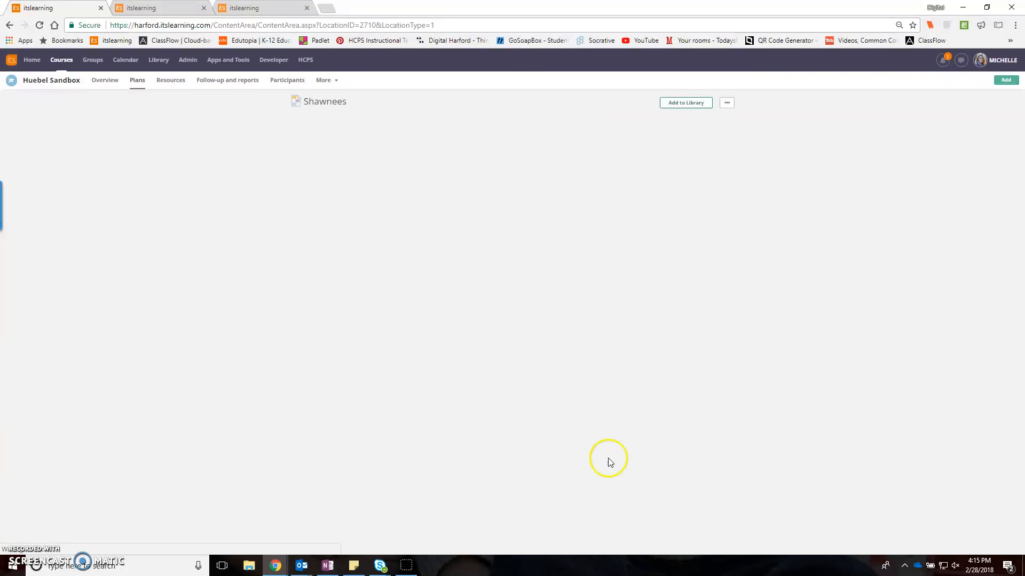
{"action": "left_click", "coordinate": [724, 104]}
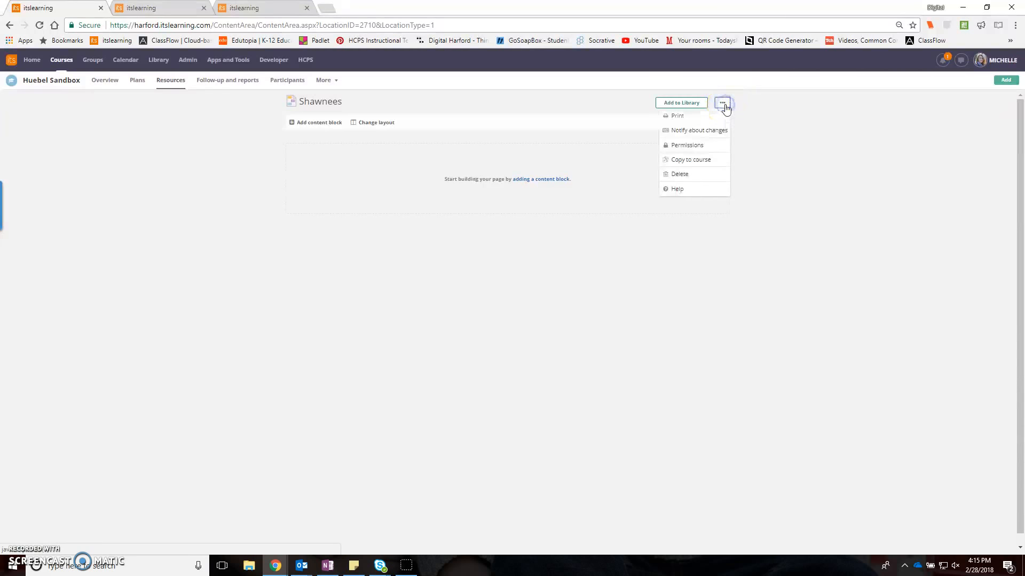
{"action": "left_click", "coordinate": [690, 145]}
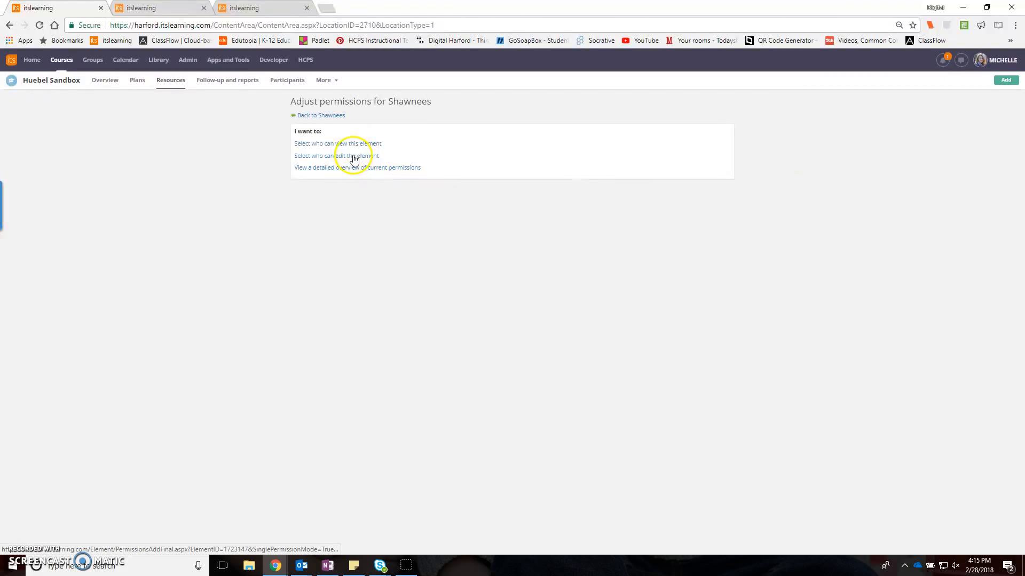
{"action": "left_click", "coordinate": [354, 157]}
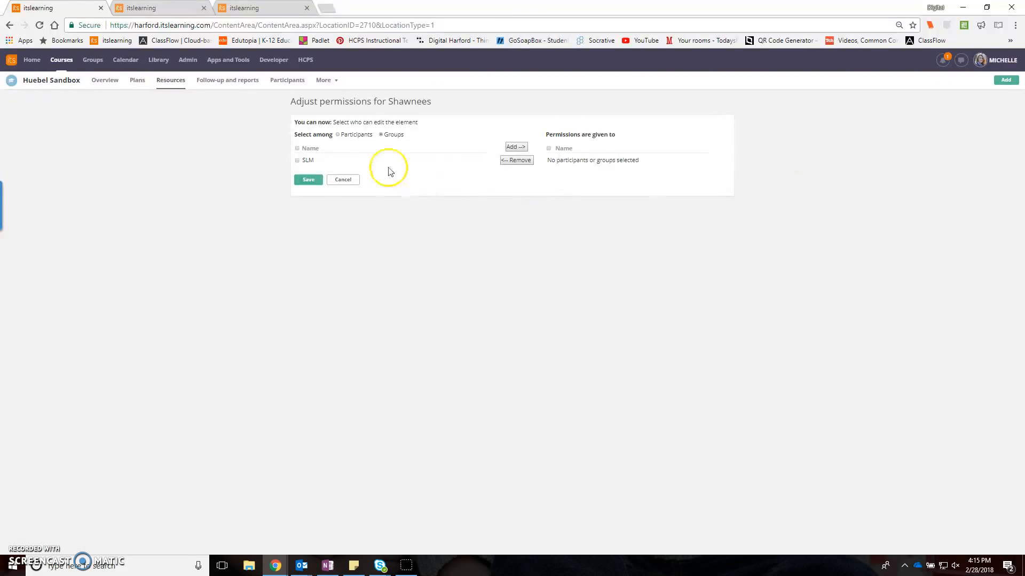
{"action": "left_click", "coordinate": [338, 135]}
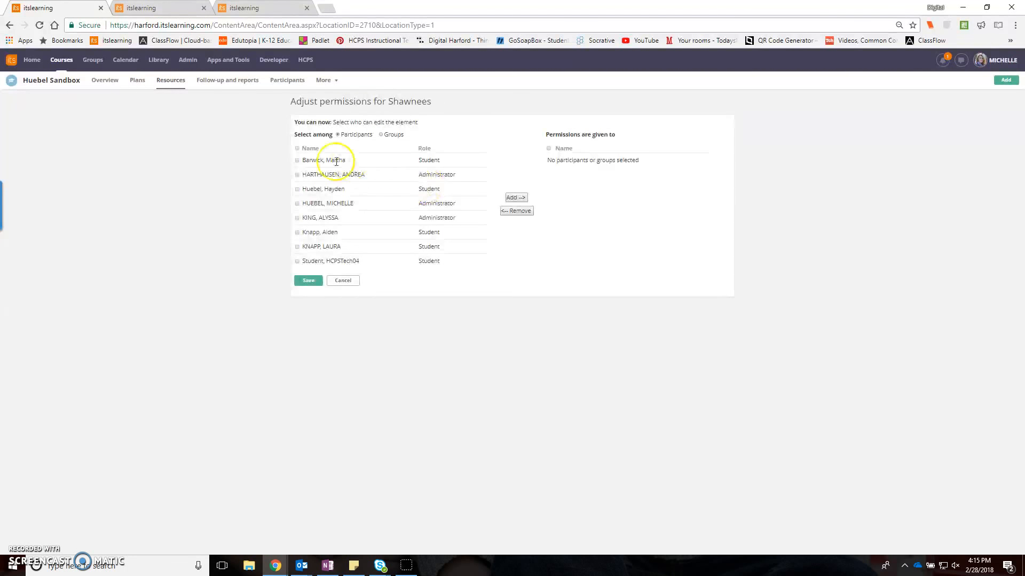
{"action": "left_click", "coordinate": [297, 161]}
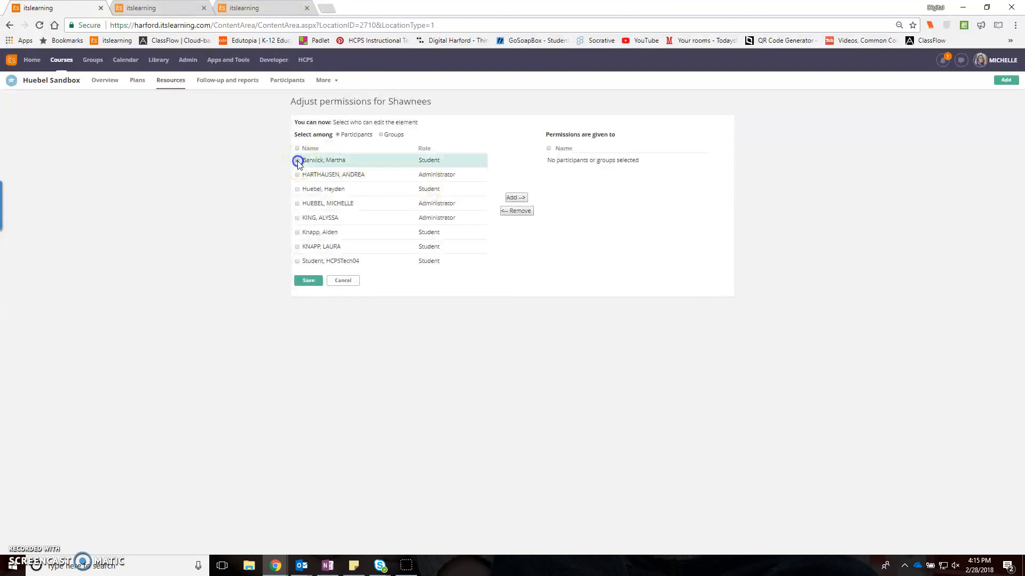
{"action": "left_click", "coordinate": [297, 190]}
{"action": "left_click", "coordinate": [516, 198]}
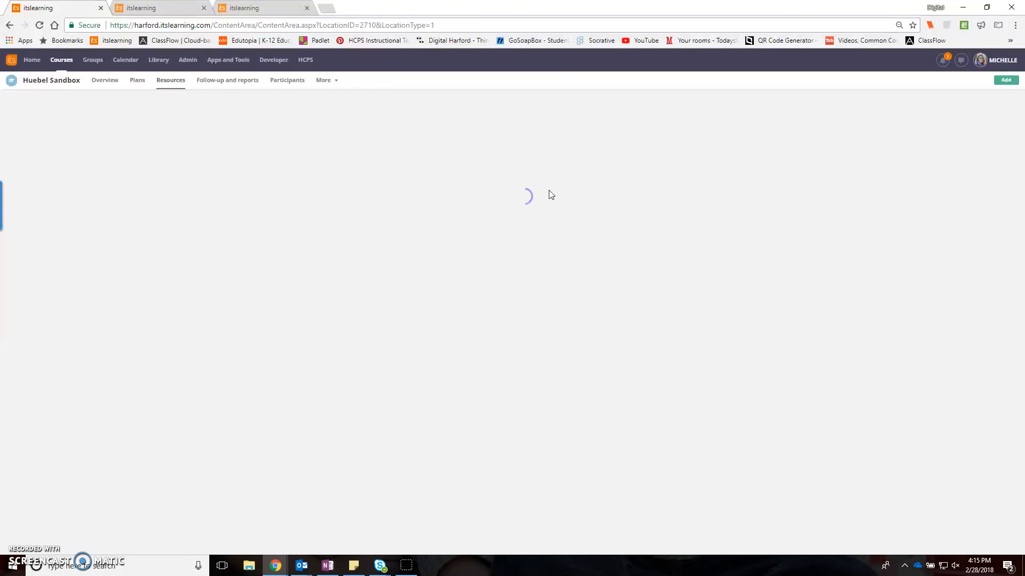
{"action": "left_click", "coordinate": [309, 254]}
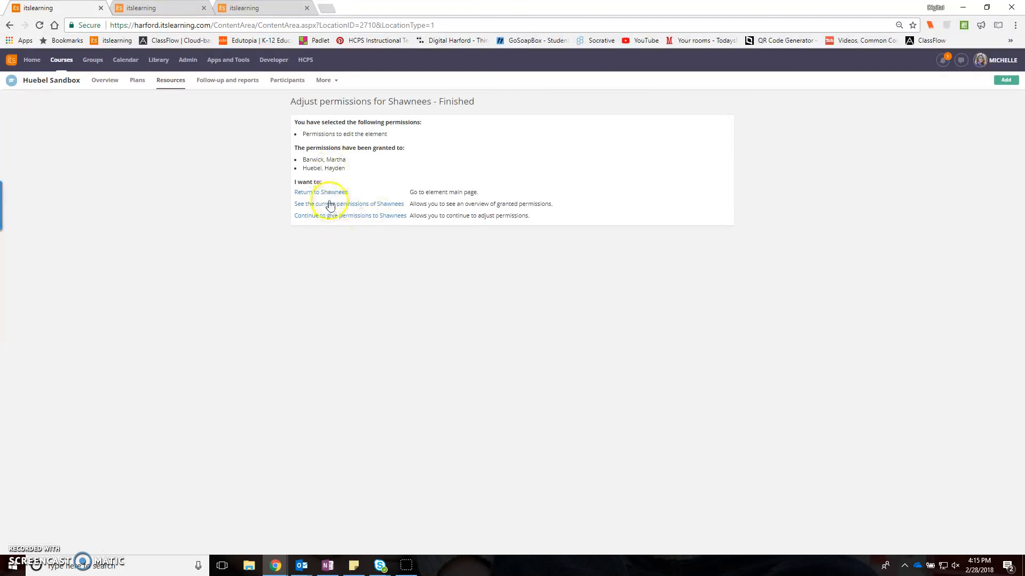
- Grant the third and fourth listed students permission to edit the Susquehannocks page, save, and return to the Native Americans lesson plans
{"action": "left_click", "coordinate": [148, 83]}
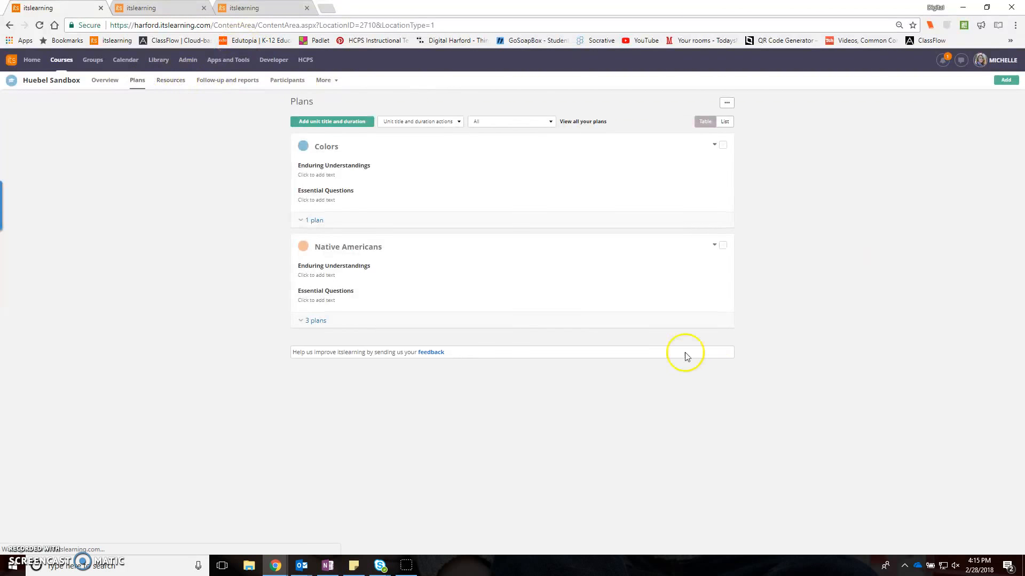
{"action": "left_click", "coordinate": [318, 321]}
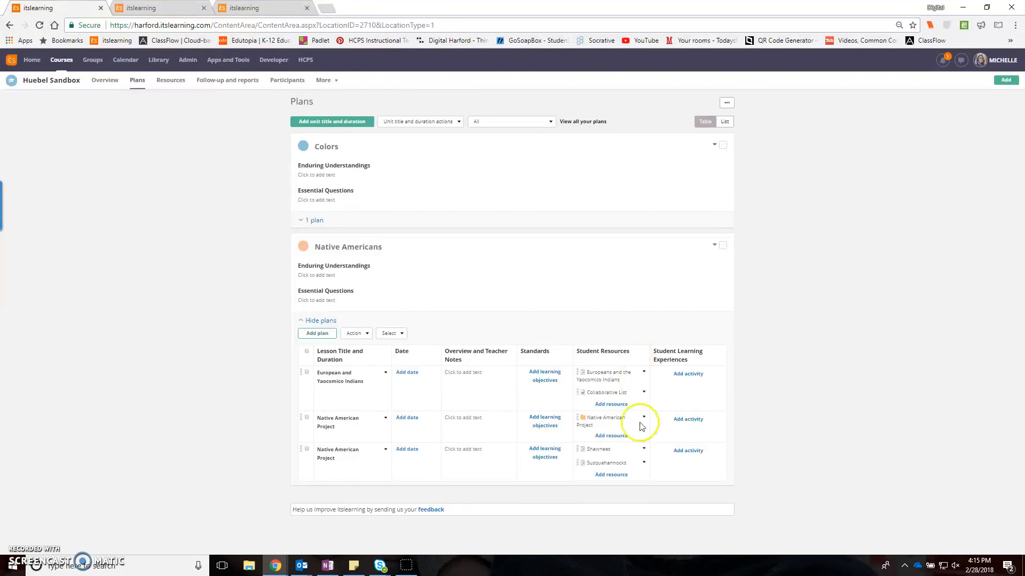
{"action": "left_click", "coordinate": [609, 464]}
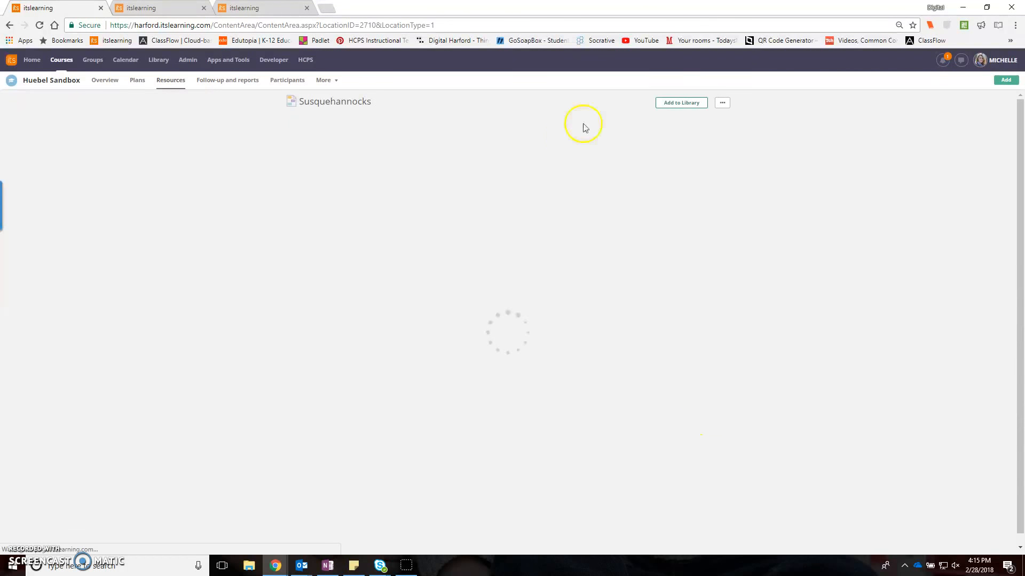
{"action": "left_click", "coordinate": [728, 106]}
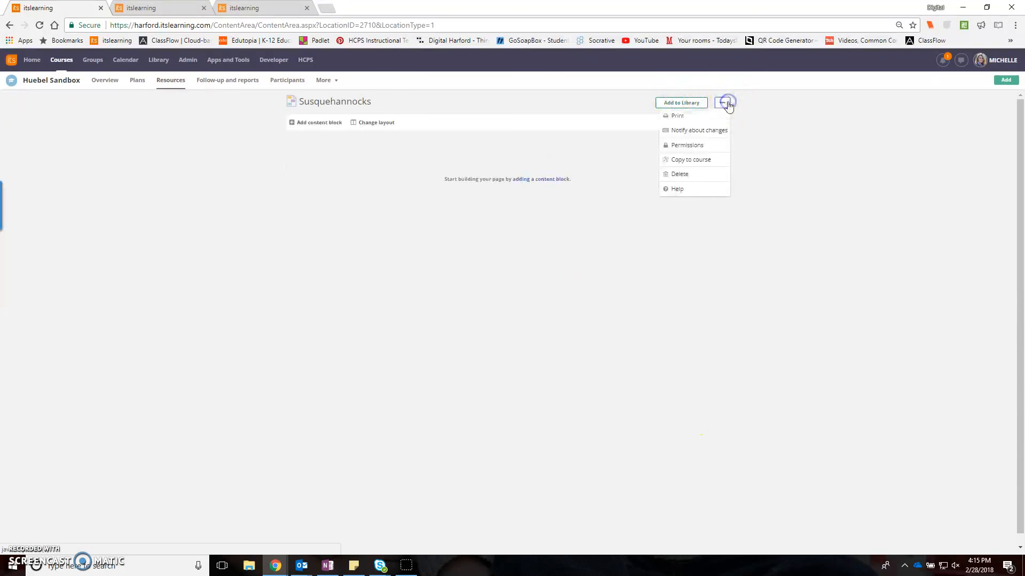
{"action": "left_click", "coordinate": [683, 146]}
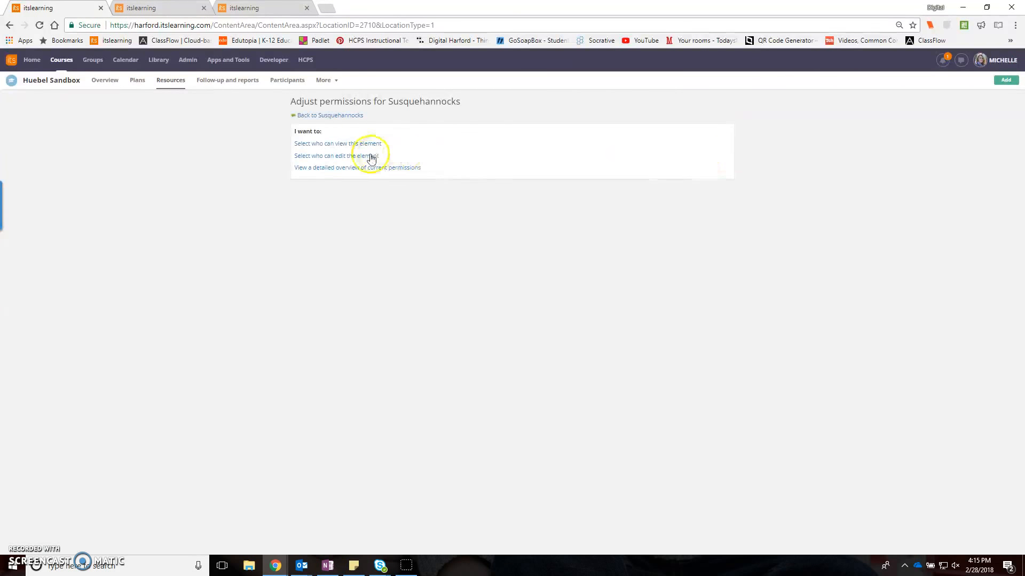
{"action": "left_click", "coordinate": [355, 155]}
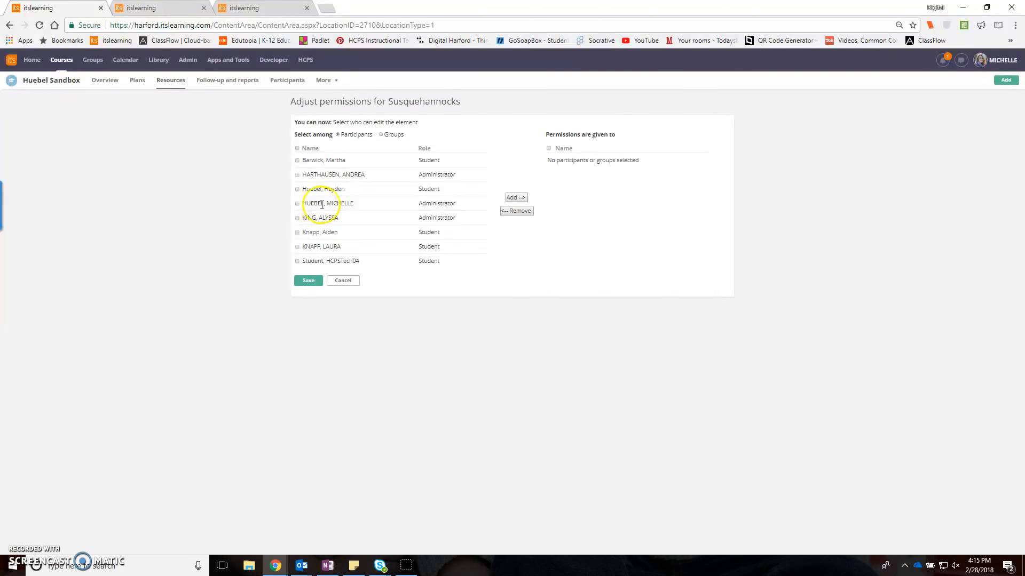
{"action": "left_click", "coordinate": [297, 233]}
{"action": "left_click", "coordinate": [297, 247]}
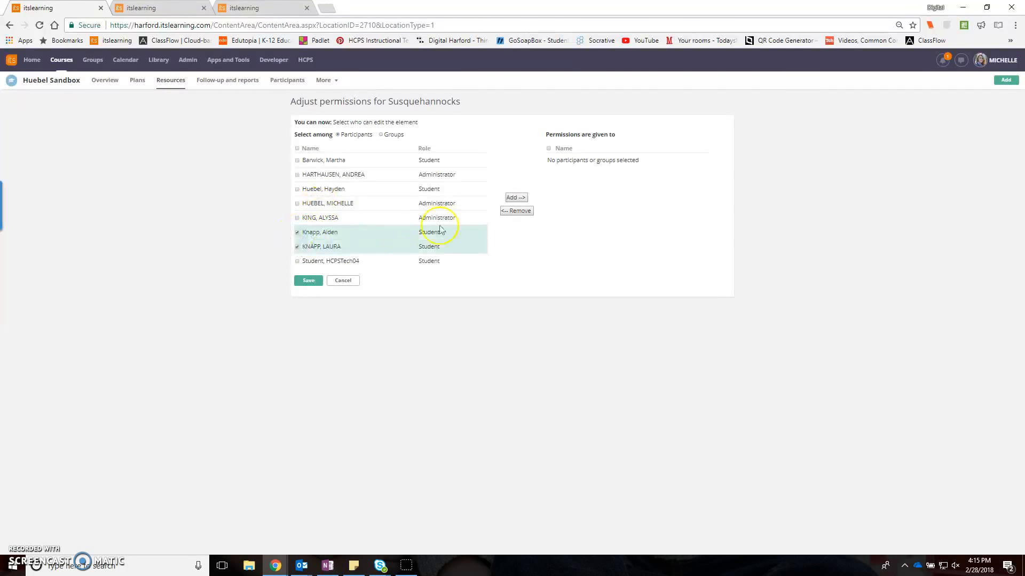
{"action": "left_click", "coordinate": [524, 199]}
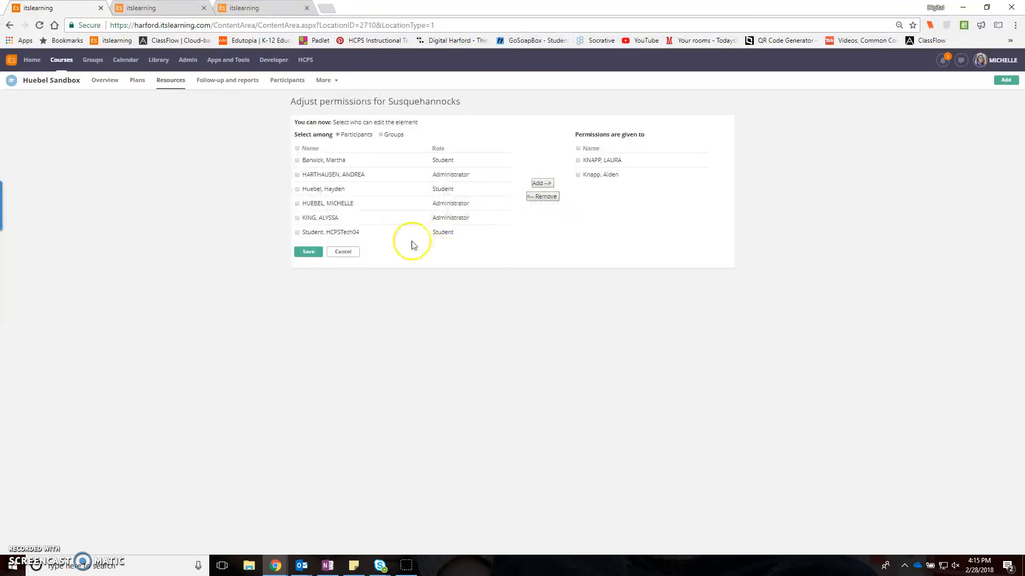
{"action": "left_click", "coordinate": [316, 256]}
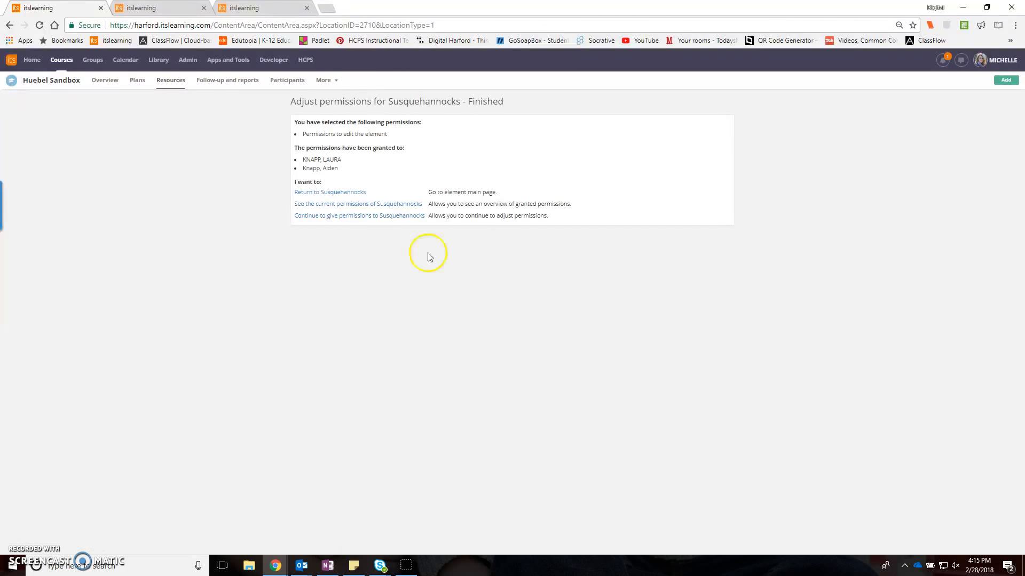
{"action": "left_click", "coordinate": [138, 81]}
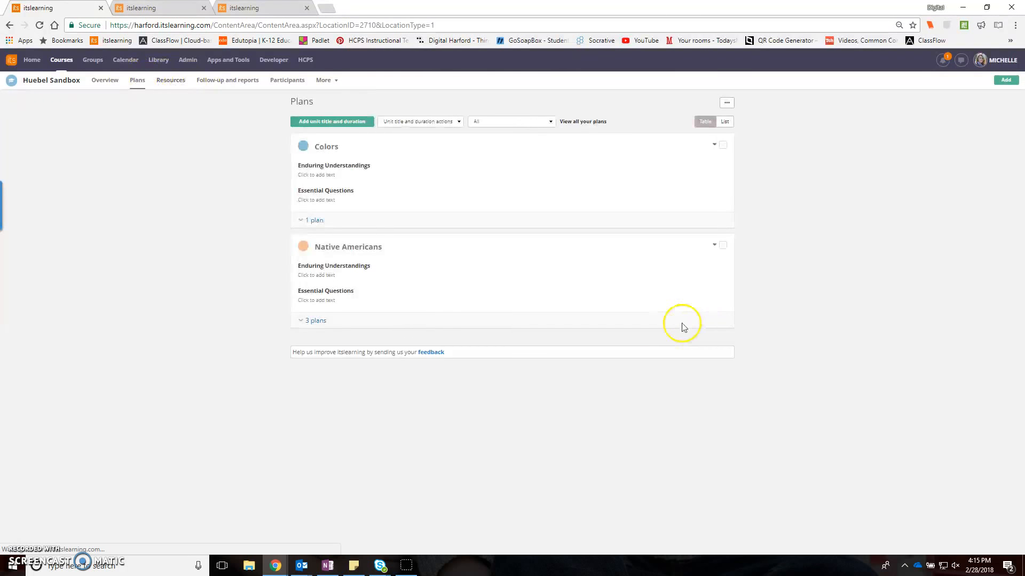
{"action": "left_click", "coordinate": [320, 320]}
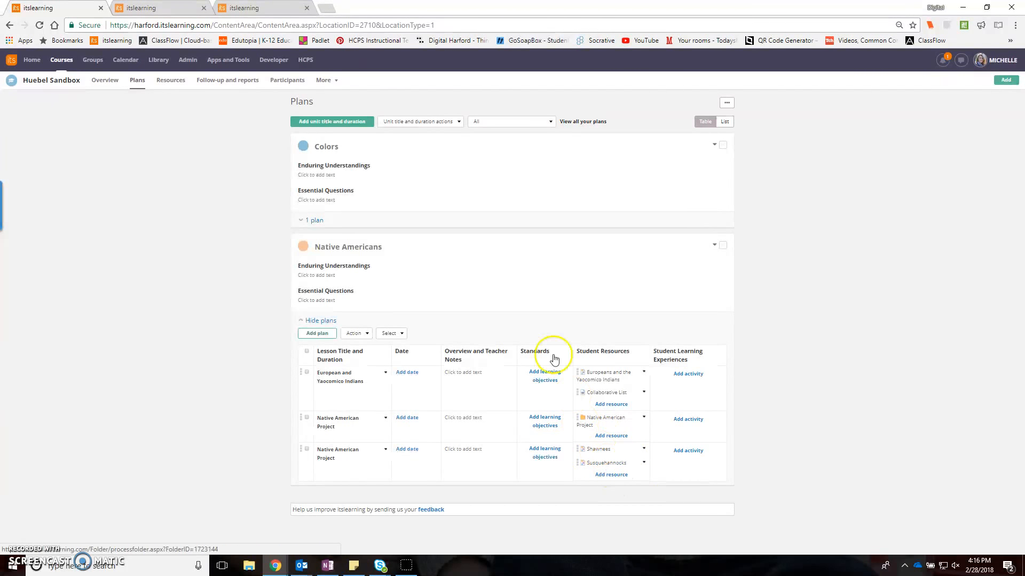
- Open the John Cabot page in the Reading 5 course's Unit 2 folder and examine the students' content blocks
{"action": "left_click", "coordinate": [238, 7]}
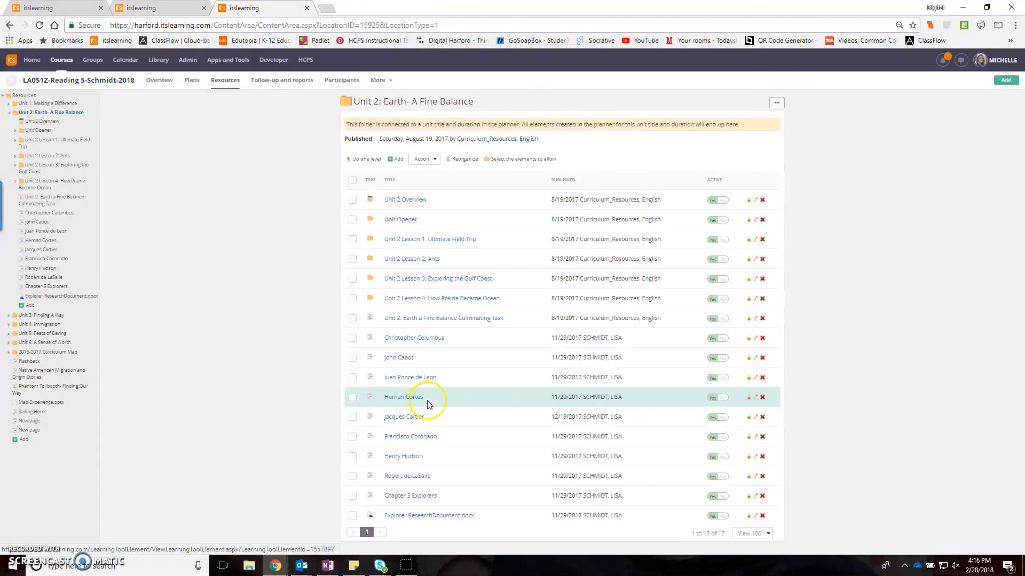
{"action": "left_click", "coordinate": [400, 357]}
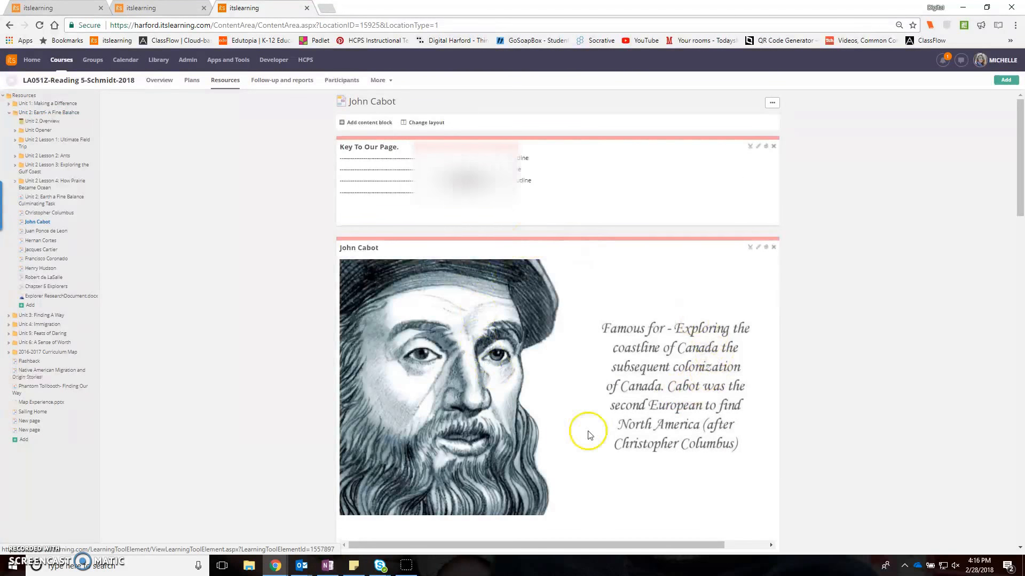
{"action": "scroll", "coordinate": [599, 394], "scroll_direction": "down", "scroll_amount": 5}
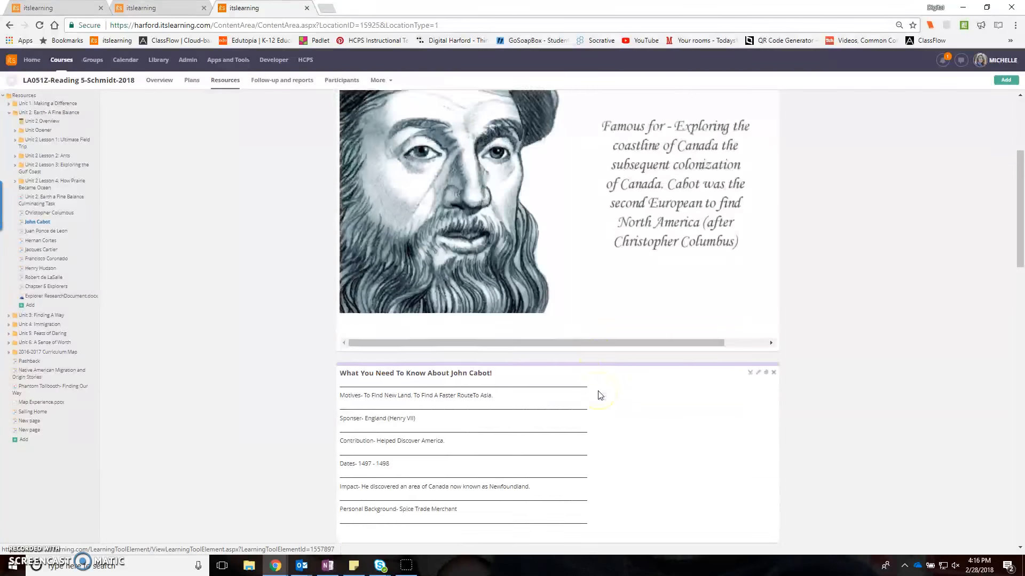
{"action": "scroll", "coordinate": [599, 394], "scroll_direction": "down", "scroll_amount": 4}
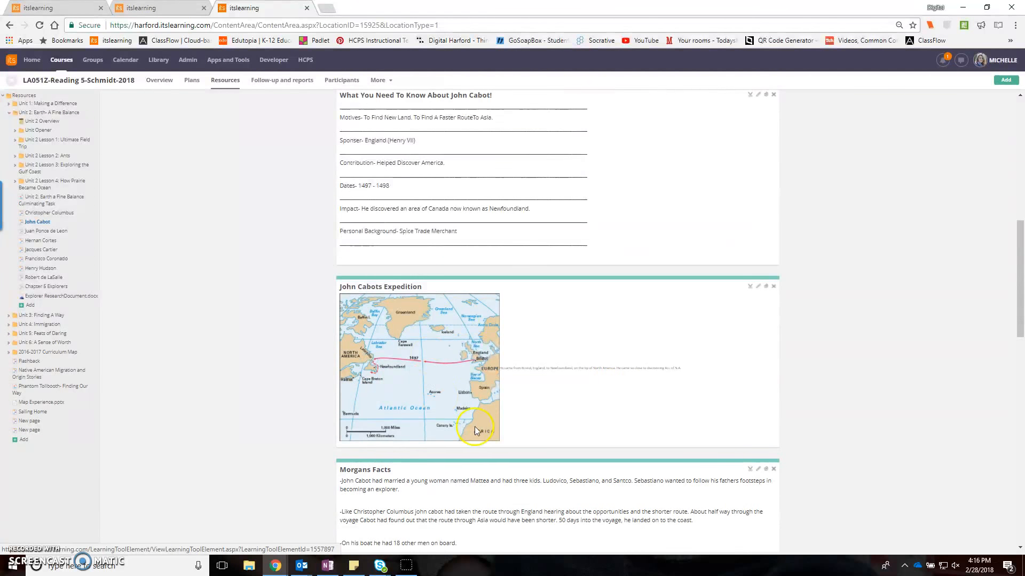
{"action": "scroll", "coordinate": [482, 421], "scroll_direction": "down", "scroll_amount": 5}
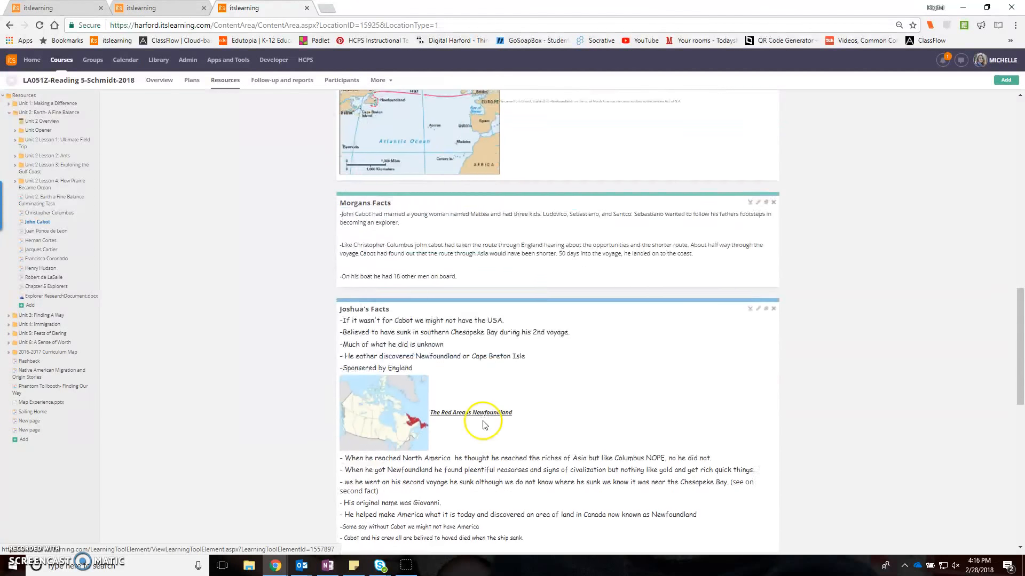
{"action": "scroll", "coordinate": [484, 424], "scroll_direction": "down", "scroll_amount": 7}
{"action": "scroll", "coordinate": [485, 424], "scroll_direction": "up", "scroll_amount": 20}
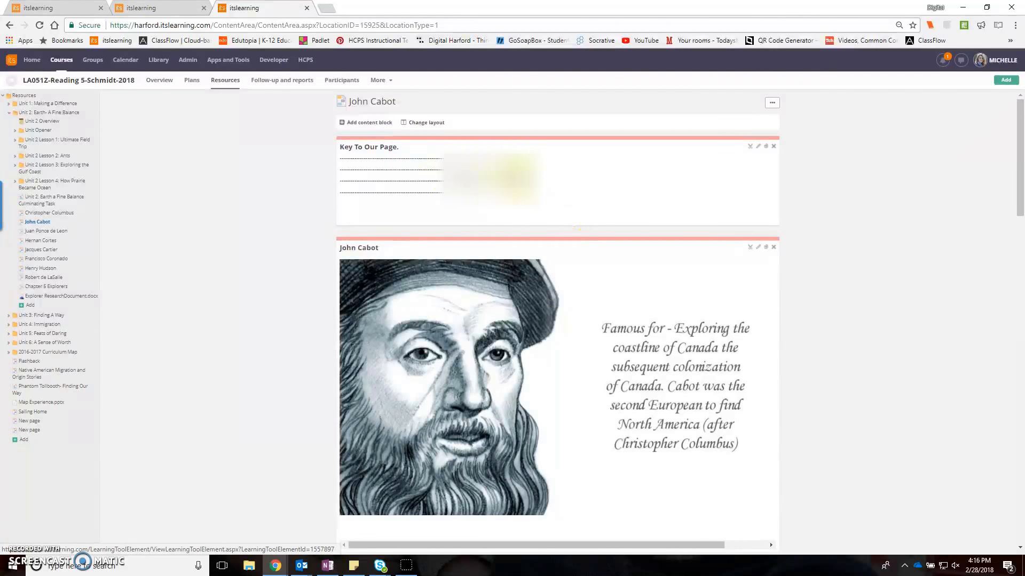
- Examine the colour choices for the John Cabots Expedition block and review the page's remaining blocks through the poll
{"action": "scroll", "coordinate": [566, 294], "scroll_direction": "down", "scroll_amount": 11}
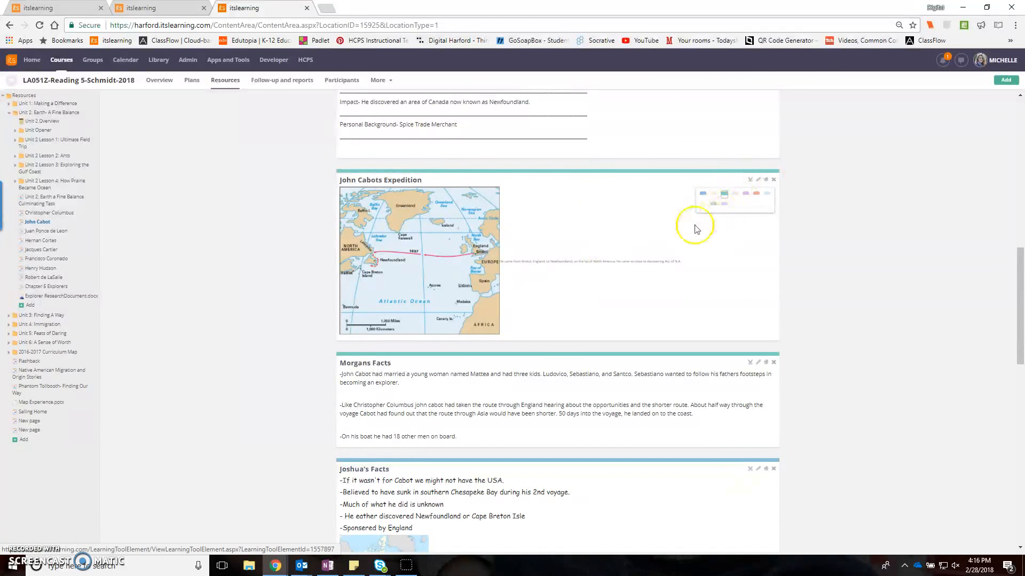
{"action": "scroll", "coordinate": [538, 275], "scroll_direction": "down", "scroll_amount": 12}
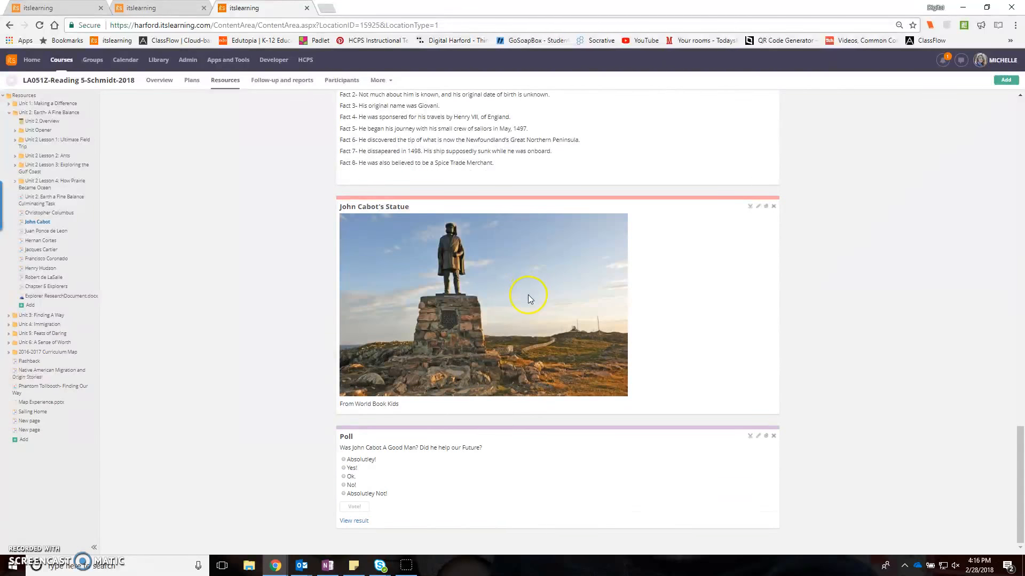
{"action": "scroll", "coordinate": [526, 296], "scroll_direction": "up", "scroll_amount": 10}
{"action": "scroll", "coordinate": [525, 301], "scroll_direction": "up", "scroll_amount": 11}
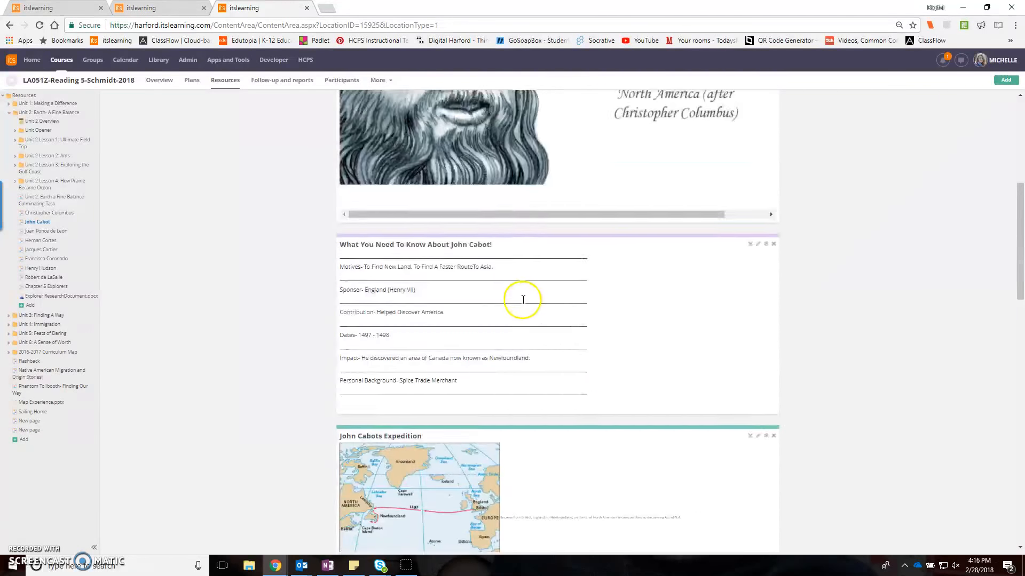
- Review the Juan Ponce de Leon student page from background to presentation, and open the Henry Hudson page
{"action": "left_click", "coordinate": [45, 231]}
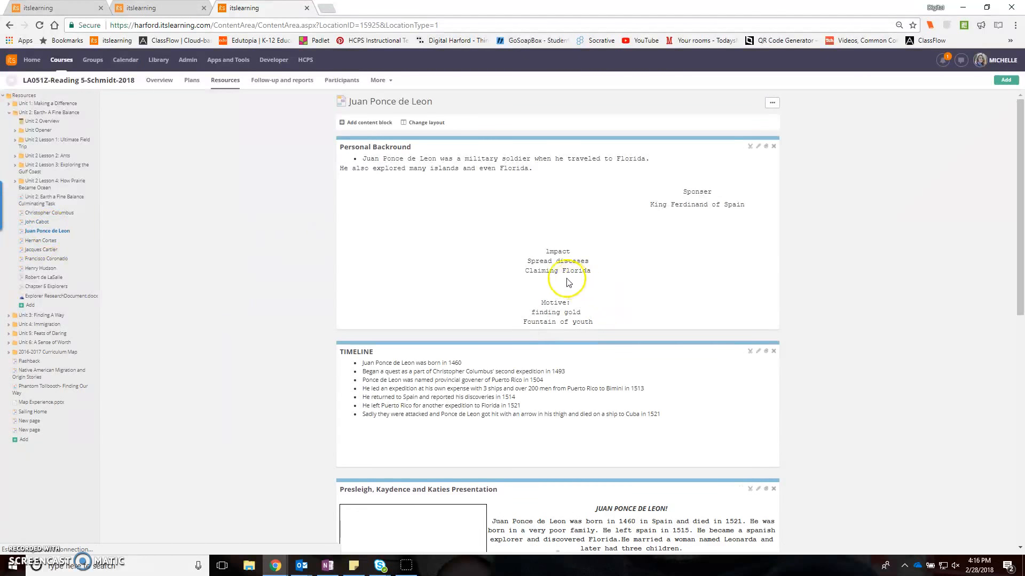
{"action": "scroll", "coordinate": [613, 293], "scroll_direction": "down", "scroll_amount": 1}
{"action": "scroll", "coordinate": [618, 295], "scroll_direction": "down", "scroll_amount": 8}
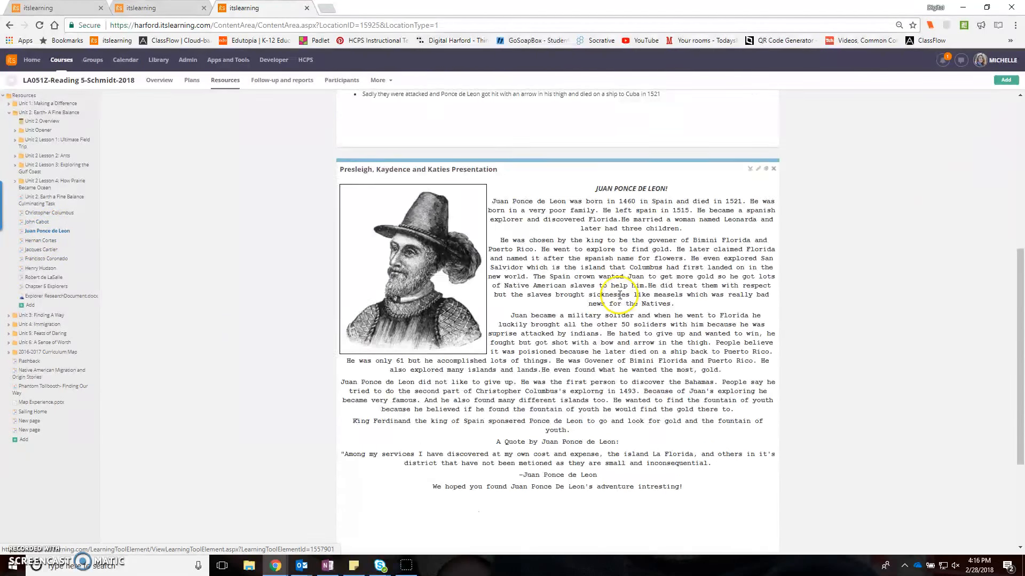
{"action": "scroll", "coordinate": [617, 294], "scroll_direction": "up", "scroll_amount": 9}
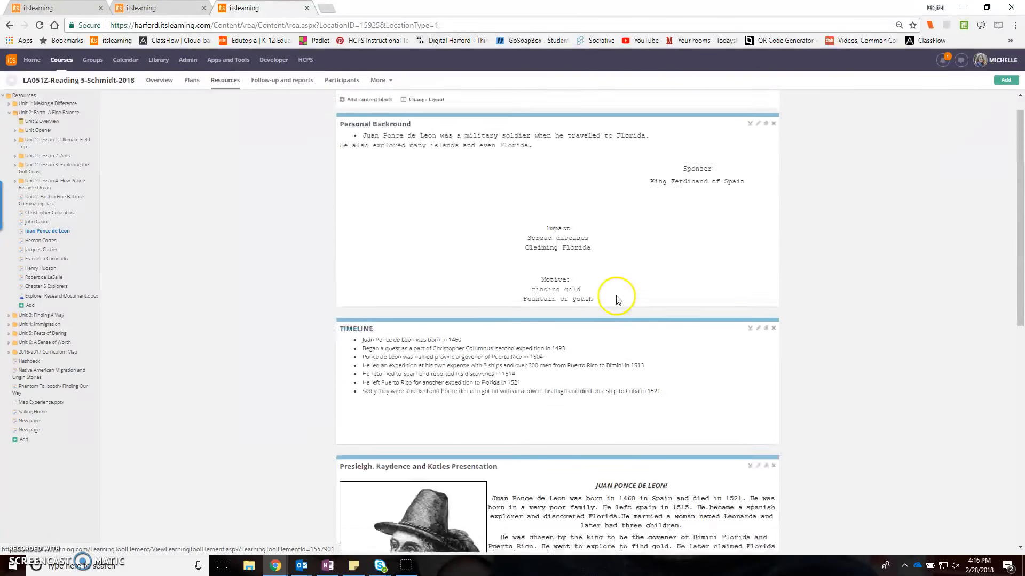
{"action": "left_click", "coordinate": [36, 269]}
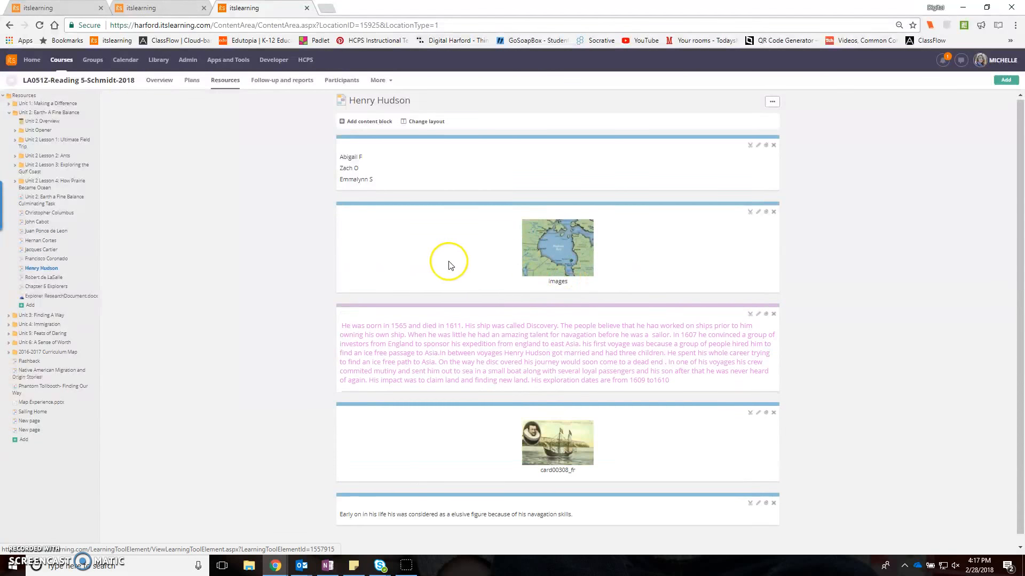